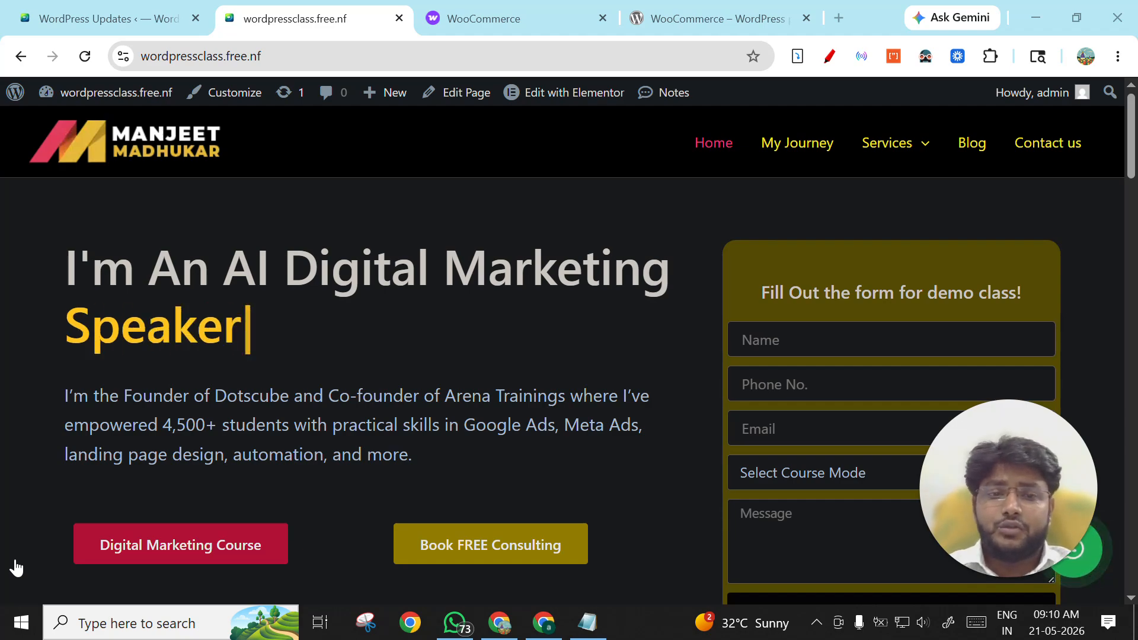
Look over the website's homepage from the header down to the footer.
{"action": "scroll", "coordinate": [442, 335], "scroll_direction": "down", "scroll_amount": 20}
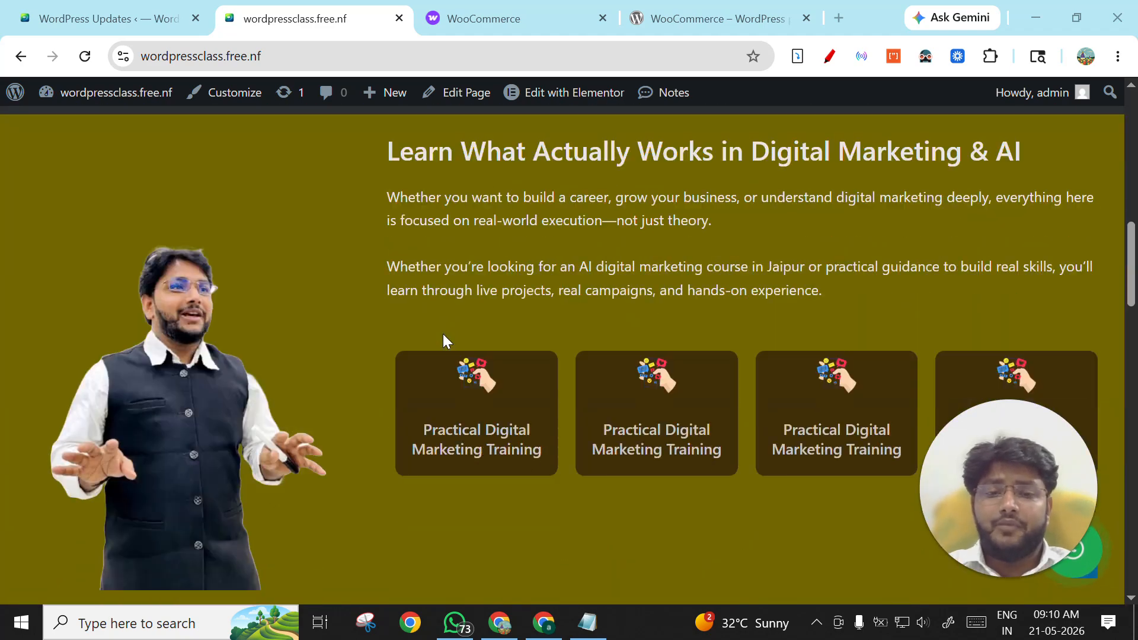
{"action": "scroll", "coordinate": [446, 333], "scroll_direction": "down", "scroll_amount": 5}
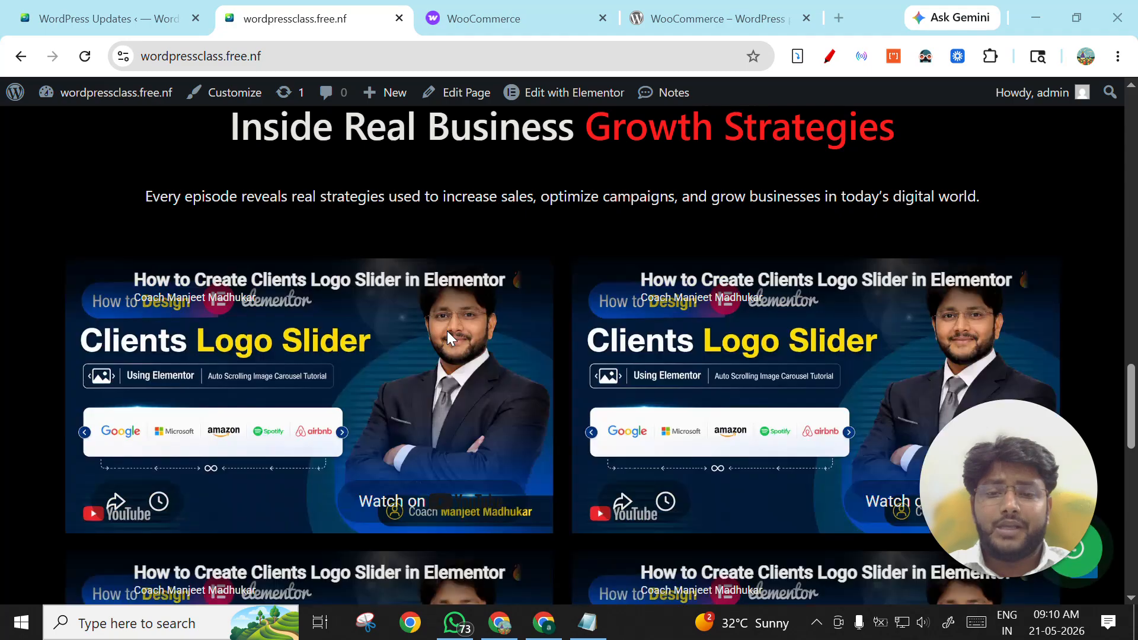
{"action": "scroll", "coordinate": [570, 290], "scroll_direction": "down", "scroll_amount": 5}
{"action": "scroll", "coordinate": [571, 290], "scroll_direction": "down", "scroll_amount": 10}
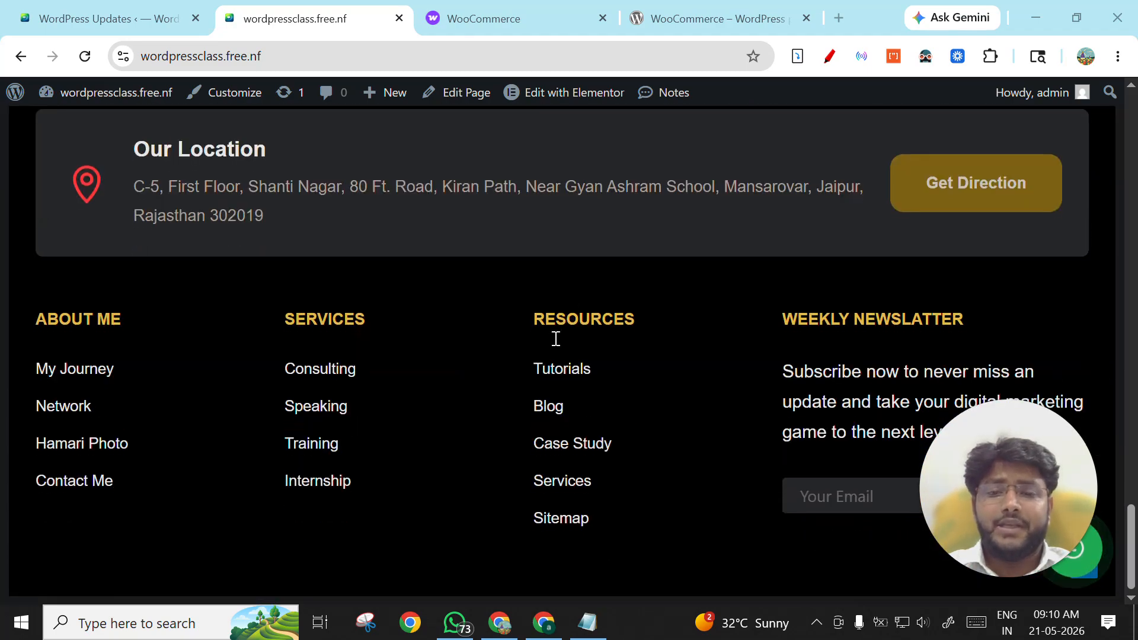
{"action": "scroll", "coordinate": [585, 379], "scroll_direction": "up", "scroll_amount": 18}
{"action": "scroll", "coordinate": [584, 355], "scroll_direction": "up", "scroll_amount": 15}
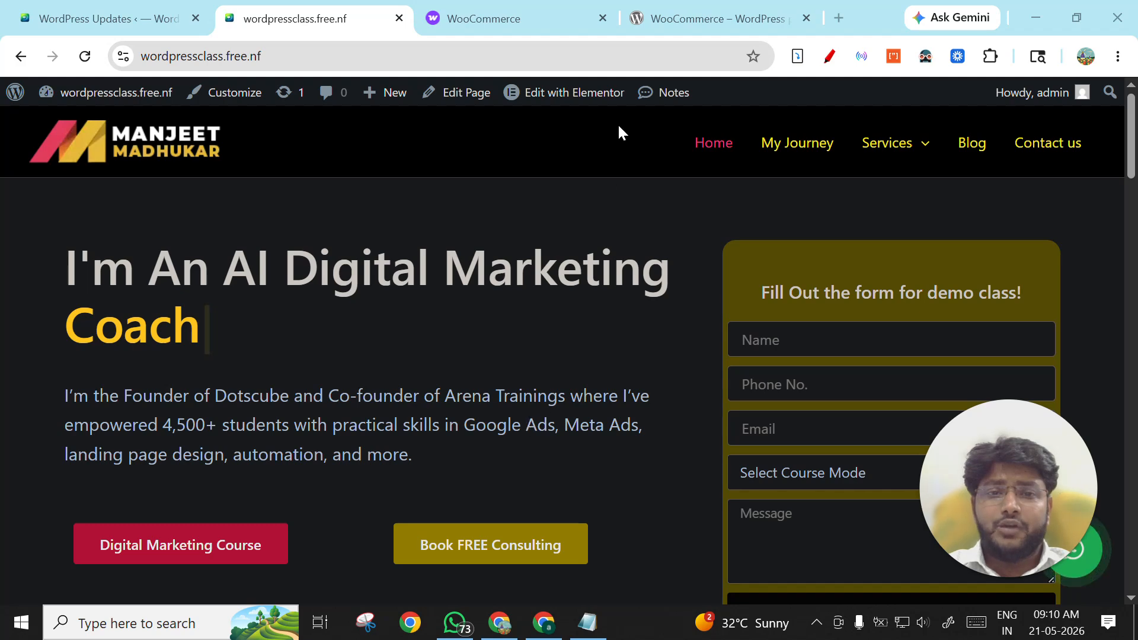
Examine the WooCommerce plugin page in the WordPress.org plugin directory, including its name and description.
{"action": "left_click", "coordinate": [679, 12]}
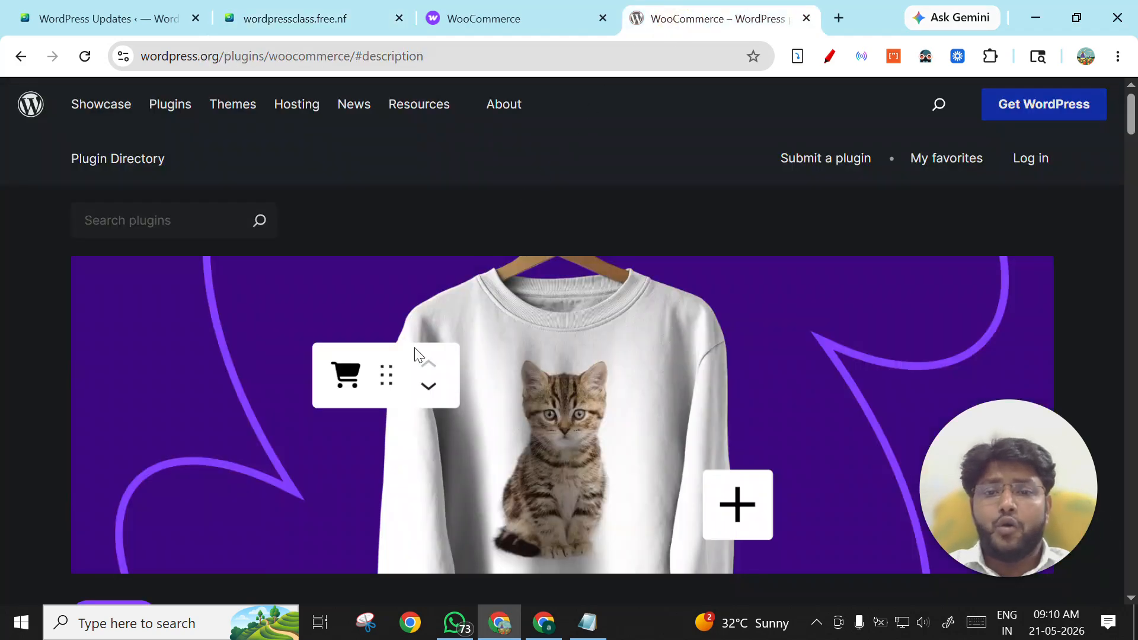
{"action": "scroll", "coordinate": [421, 351], "scroll_direction": "down", "scroll_amount": 5}
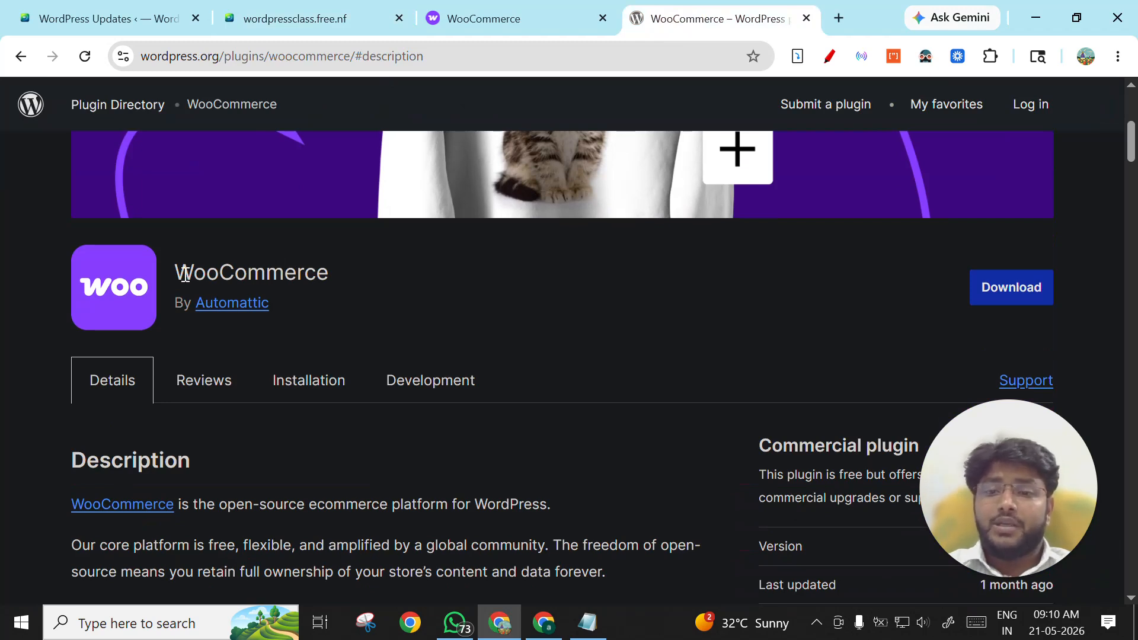
{"action": "left_click_drag", "start_coordinate": [179, 274], "coordinate": [339, 268]}
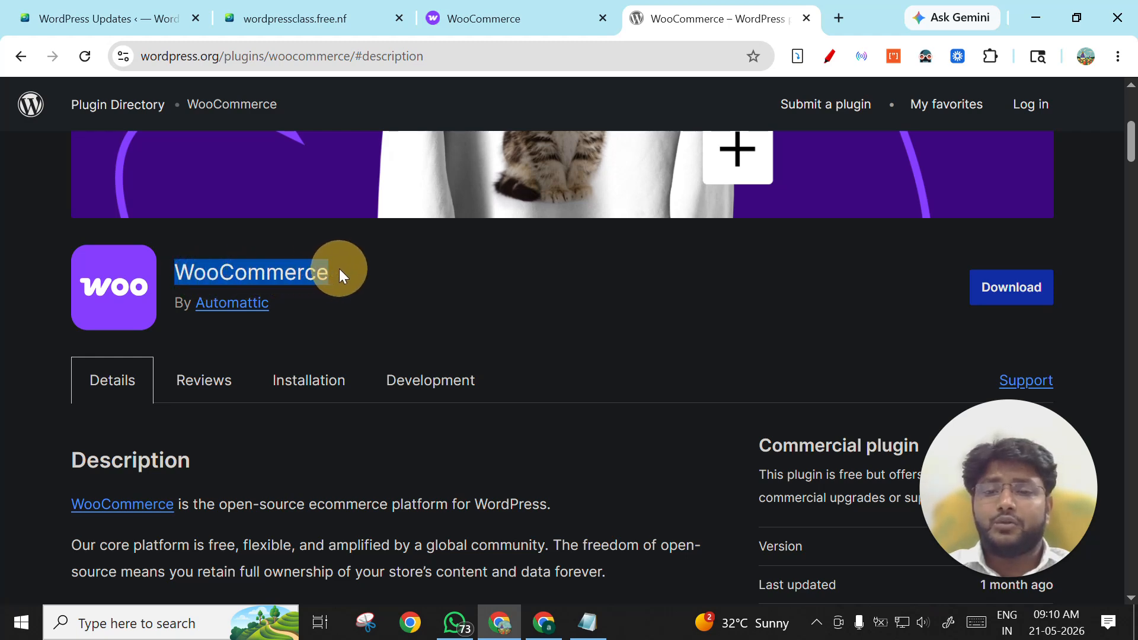
{"action": "left_click", "coordinate": [269, 270]}
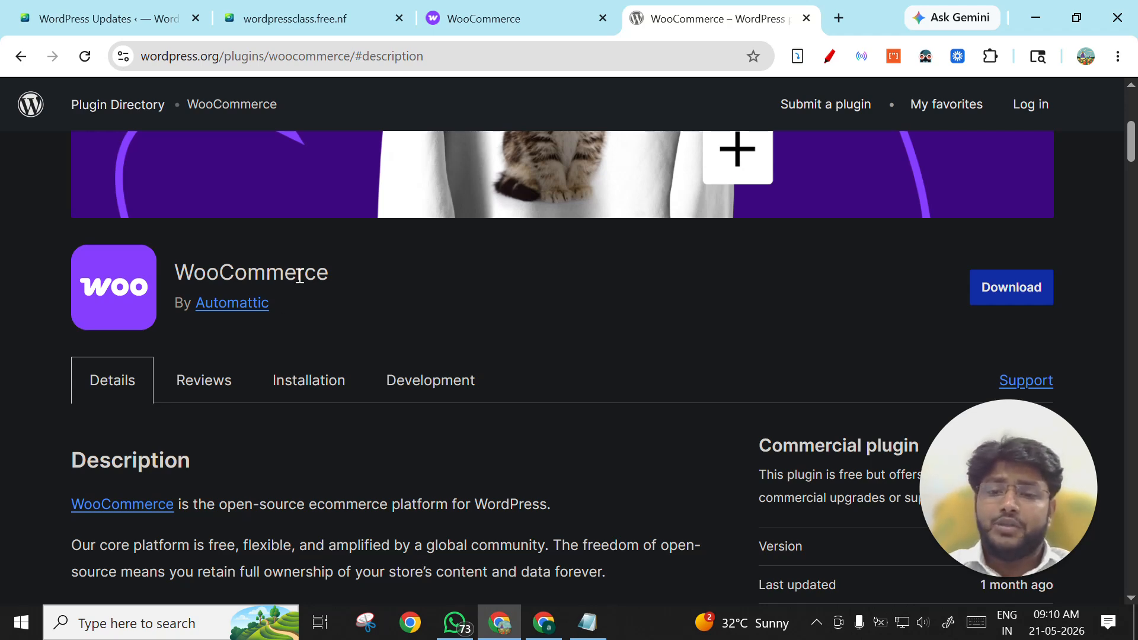
{"action": "scroll", "coordinate": [306, 297], "scroll_direction": "down", "scroll_amount": 1}
Look at the site's homepage again and at the WooCommerce website's landing page.
{"action": "left_click", "coordinate": [321, 17]}
{"action": "scroll", "coordinate": [403, 379], "scroll_direction": "down", "scroll_amount": 1}
{"action": "scroll", "coordinate": [409, 373], "scroll_direction": "up", "scroll_amount": 1}
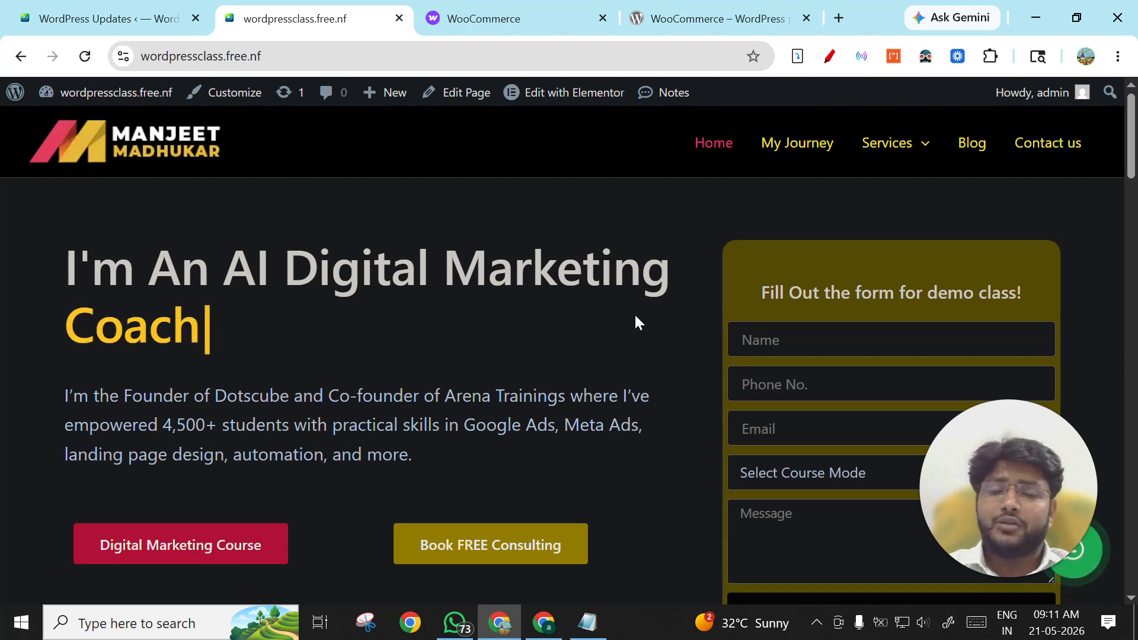
{"action": "left_click", "coordinate": [528, 23]}
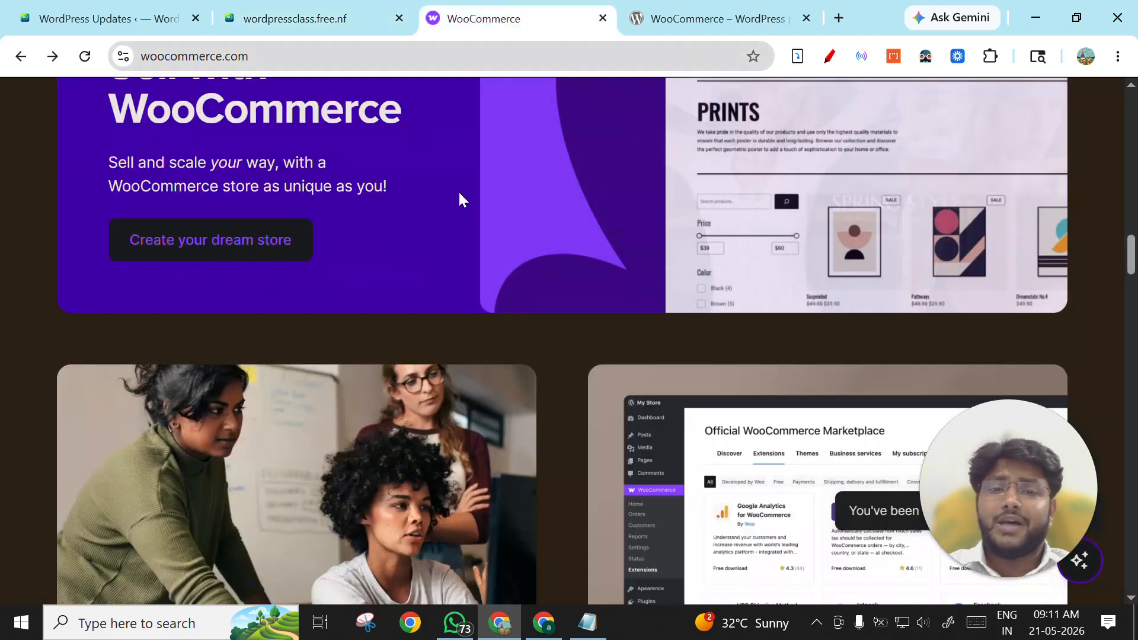
{"action": "scroll", "coordinate": [407, 362], "scroll_direction": "up", "scroll_amount": 6}
Copy the plugin name "WooCommerce" from its WordPress.org plugin page.
{"action": "left_click", "coordinate": [658, 13]}
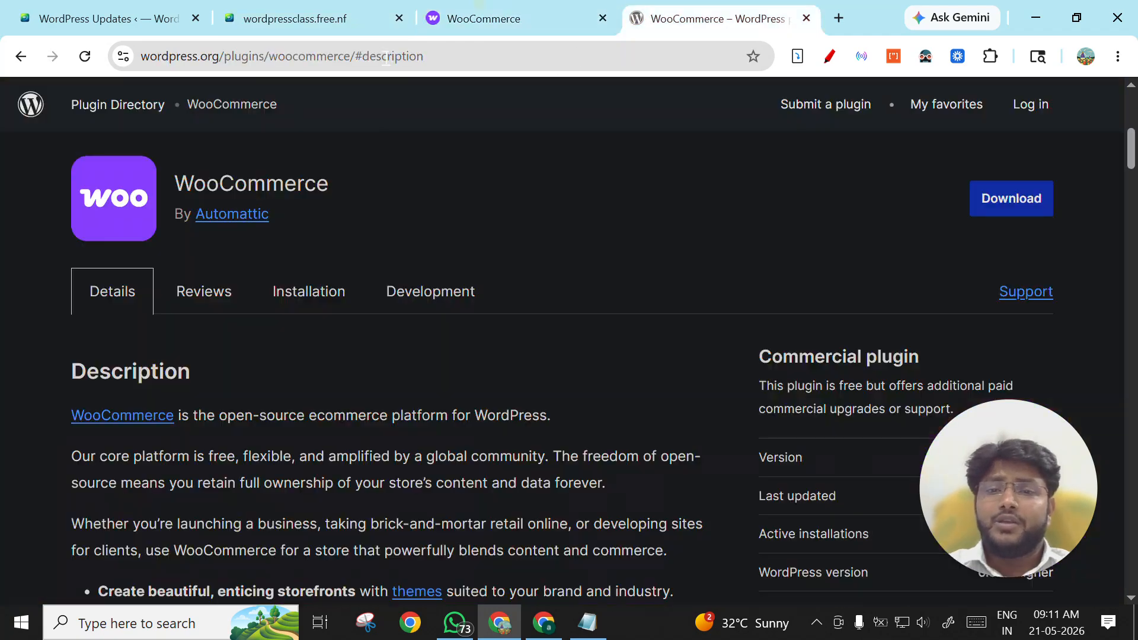
{"action": "double_click", "coordinate": [301, 188]}
{"action": "right_click", "coordinate": [301, 188]}
{"action": "left_click", "coordinate": [352, 213]}
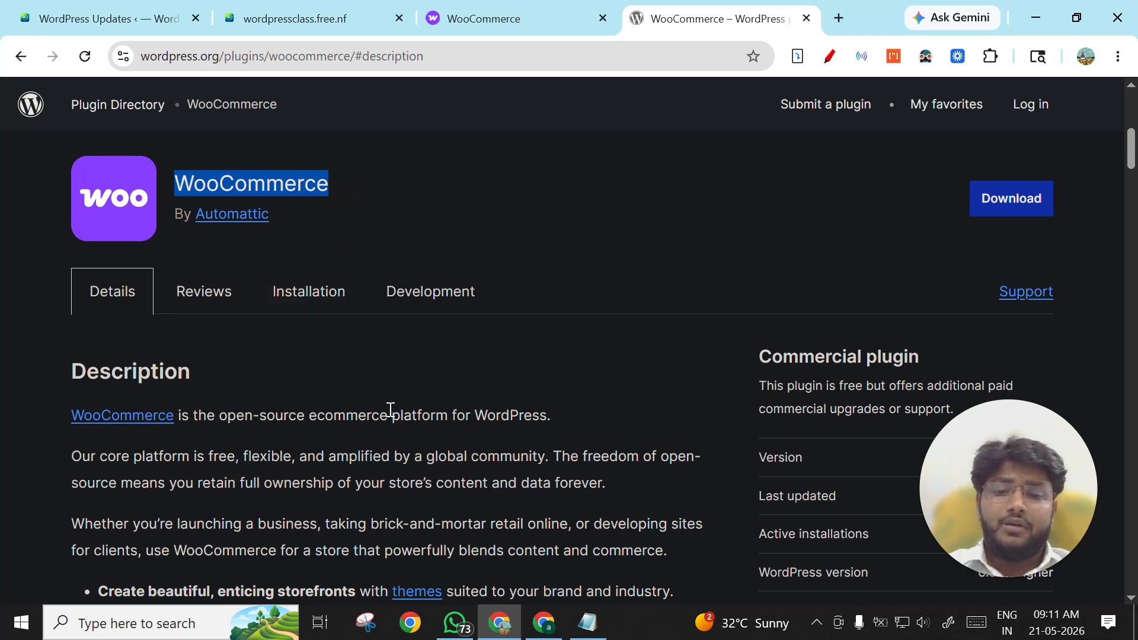
{"action": "scroll", "coordinate": [379, 267], "scroll_direction": "up", "scroll_amount": 4}
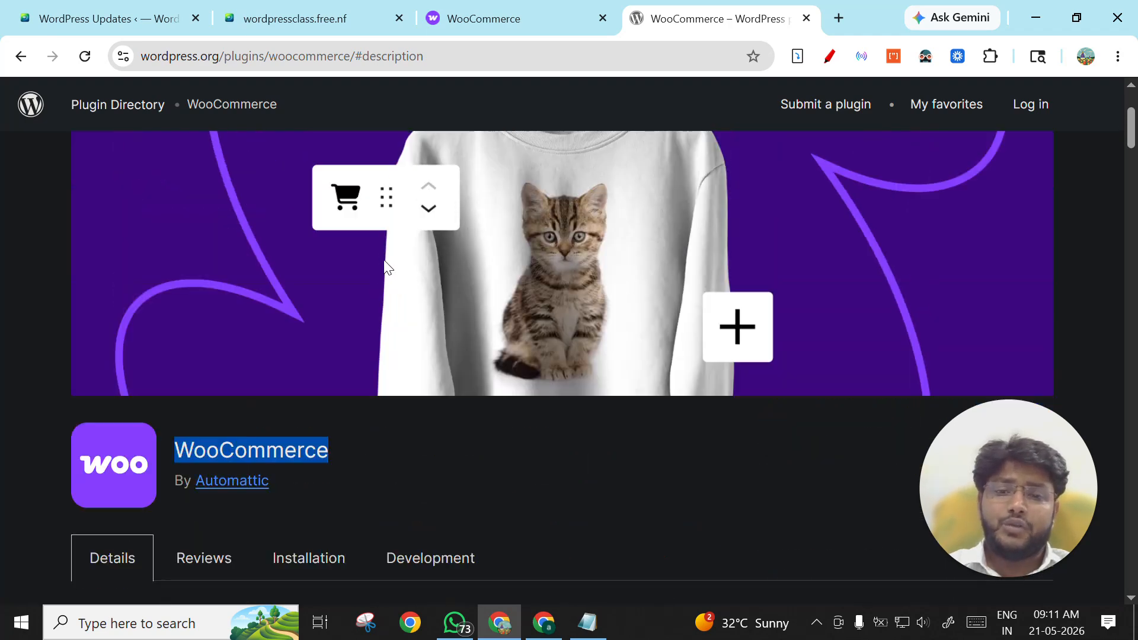
{"action": "scroll", "coordinate": [346, 379], "scroll_direction": "down", "scroll_amount": 3}
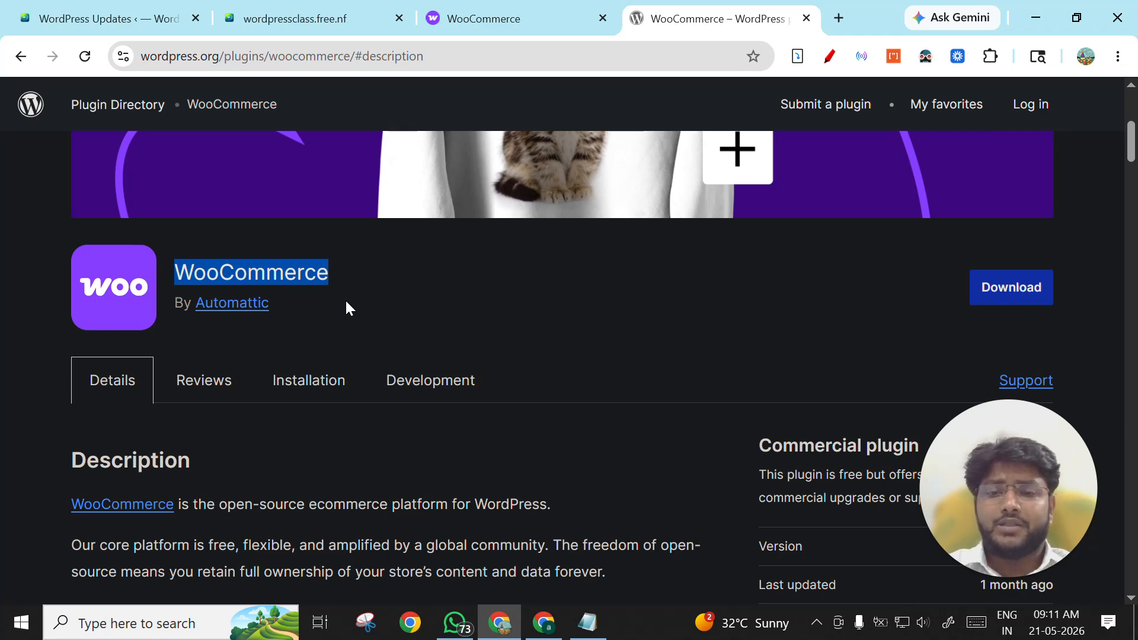
{"action": "right_click", "coordinate": [306, 277]}
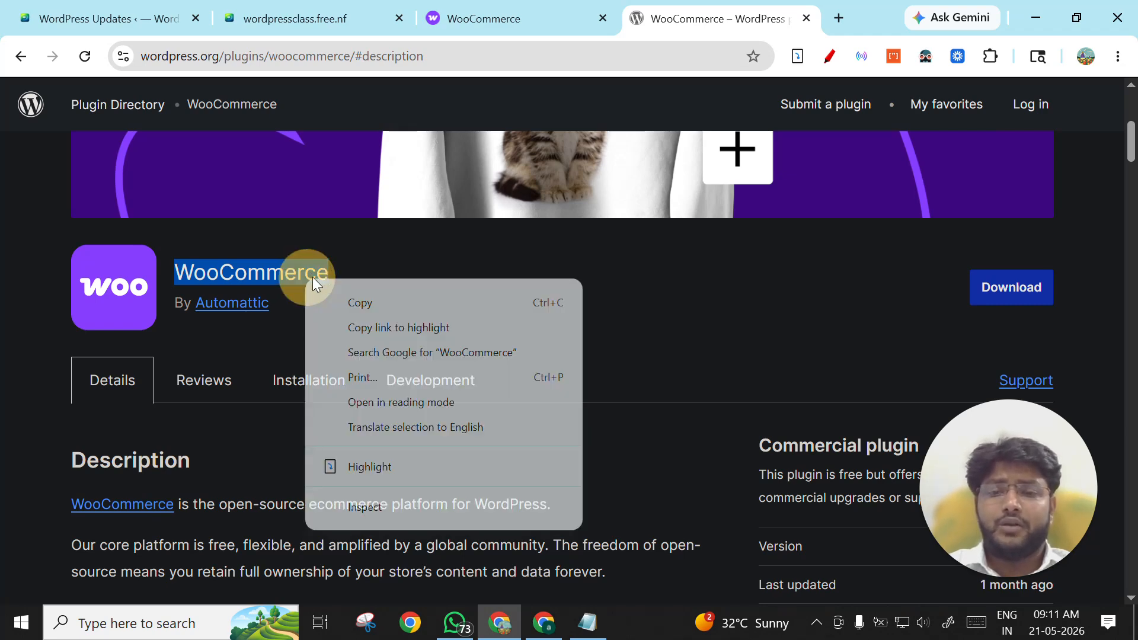
{"action": "left_click", "coordinate": [377, 304]}
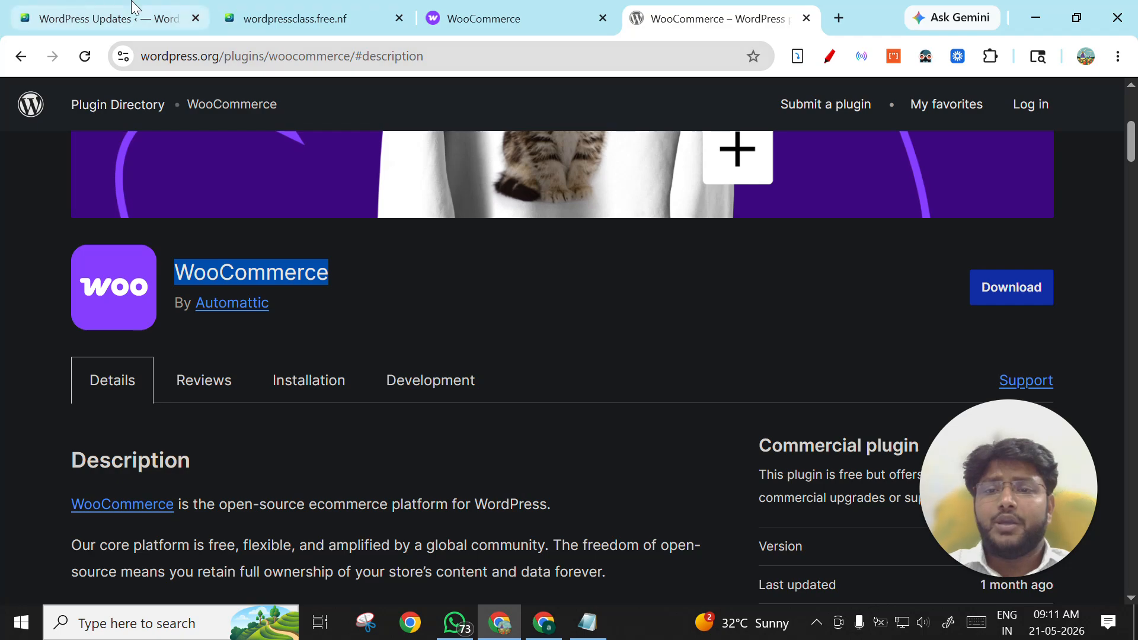
Open the Add Plugins page in the site's WordPress admin.
{"action": "left_click", "coordinate": [125, 18]}
{"action": "scroll", "coordinate": [166, 371], "scroll_direction": "down", "scroll_amount": 6}
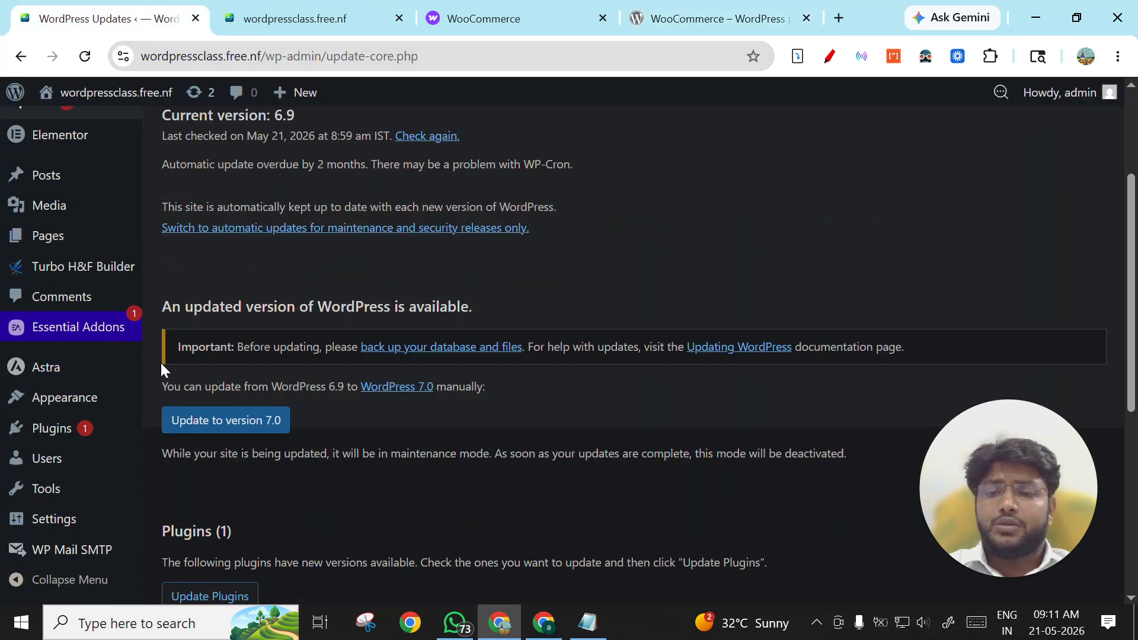
{"action": "mouse_move", "coordinate": [138, 431]}
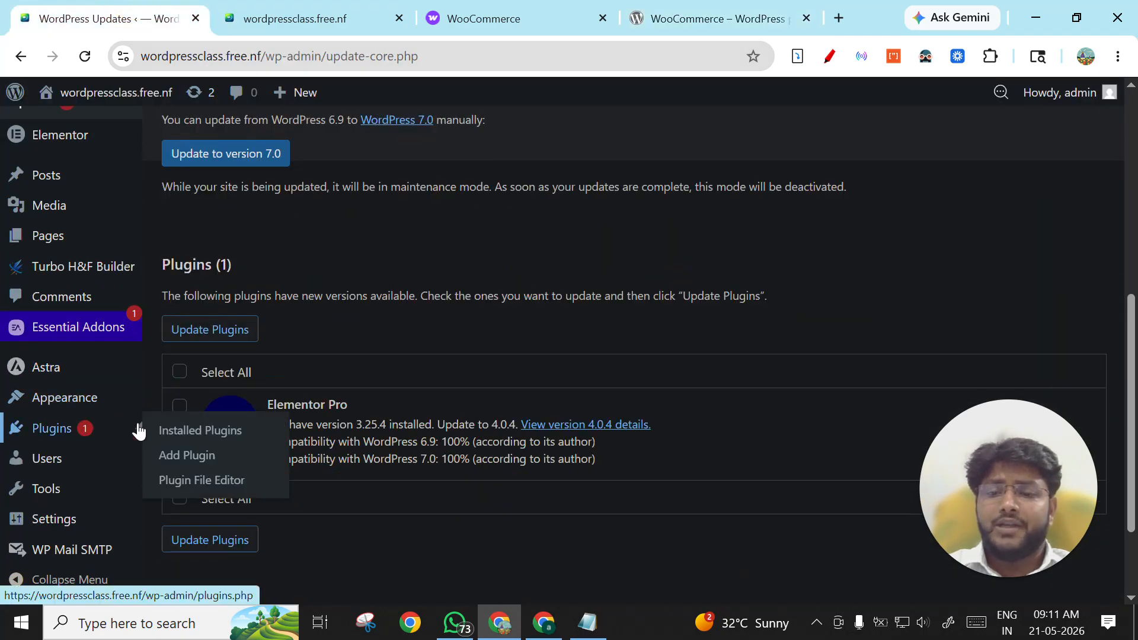
{"action": "left_click", "coordinate": [200, 460]}
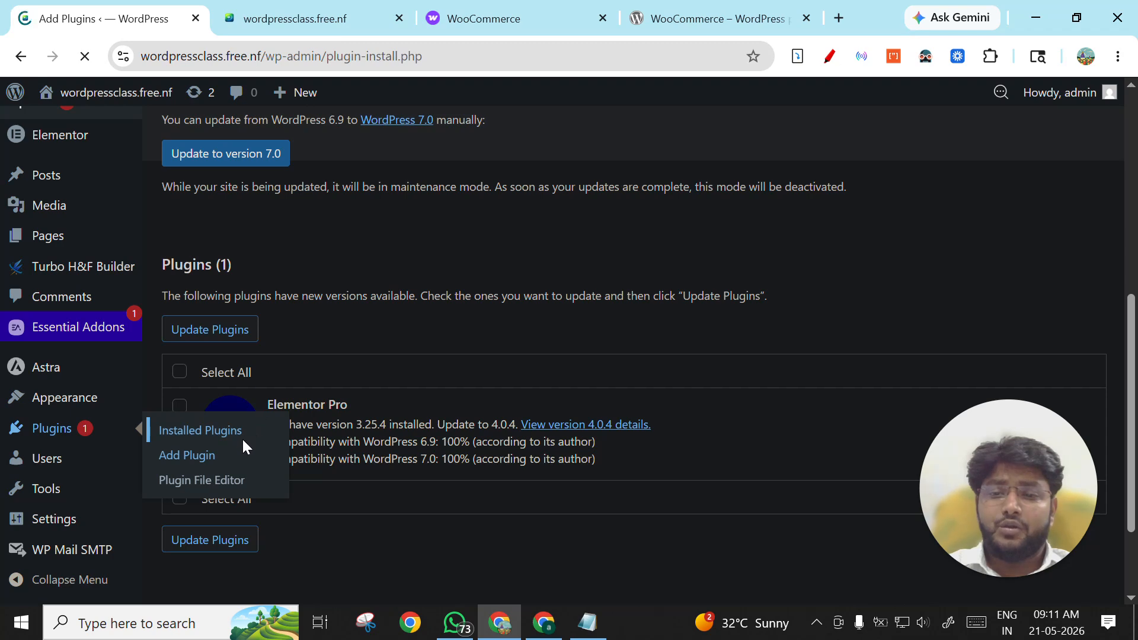
{"action": "scroll", "coordinate": [336, 370], "scroll_direction": "down", "scroll_amount": 3}
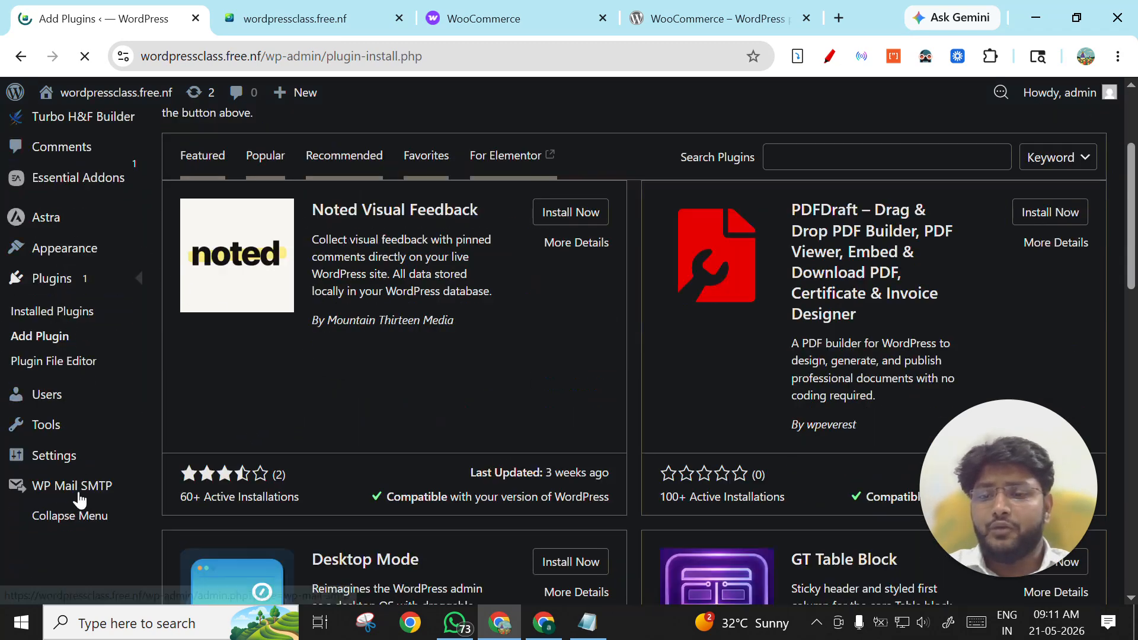
{"action": "left_click", "coordinate": [45, 548]}
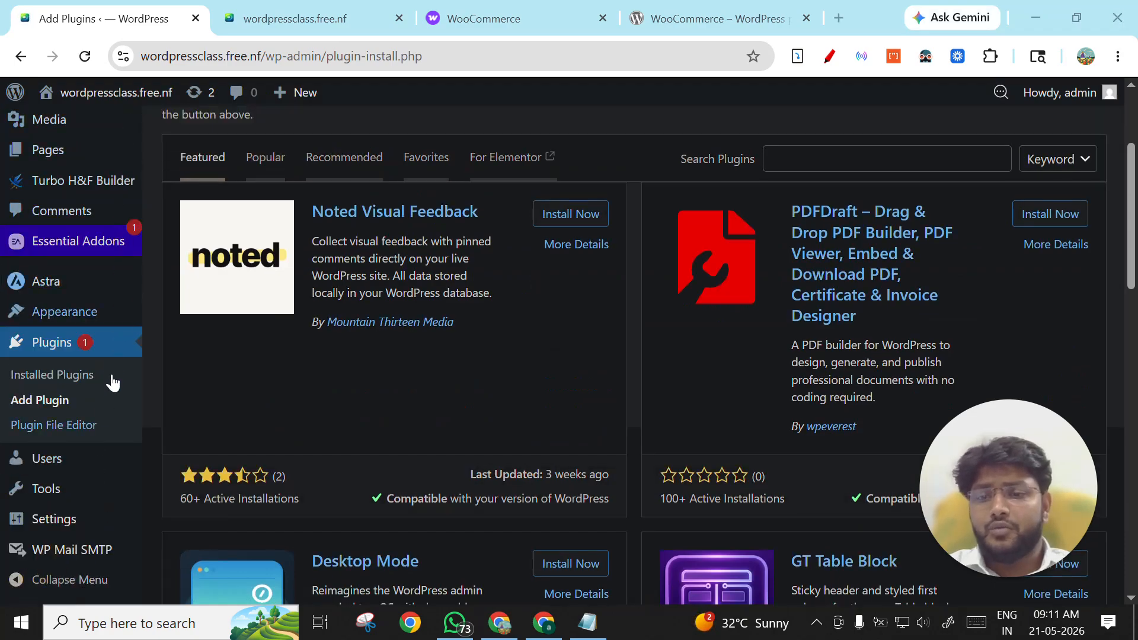
Search the plugin directory for "WooCommerce" using the copied name.
{"action": "scroll", "coordinate": [103, 409], "scroll_direction": "down", "scroll_amount": 6}
{"action": "scroll", "coordinate": [115, 355], "scroll_direction": "up", "scroll_amount": 9}
{"action": "mouse_move", "coordinate": [71, 202]}
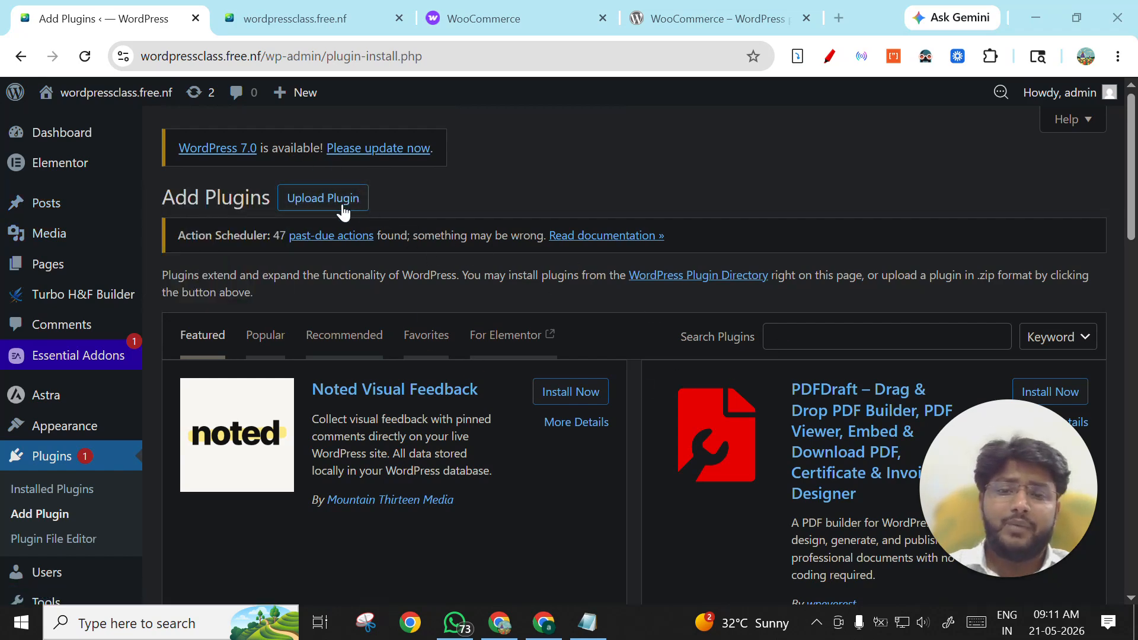
{"action": "left_click", "coordinate": [794, 334]}
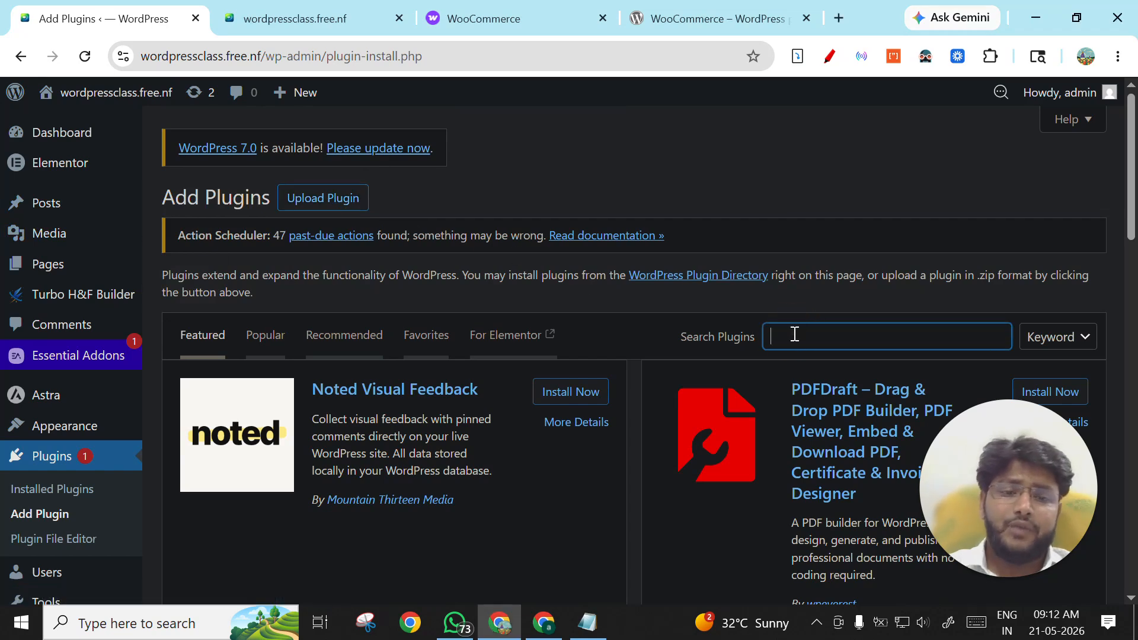
{"action": "key", "text": "ctrl+v"}
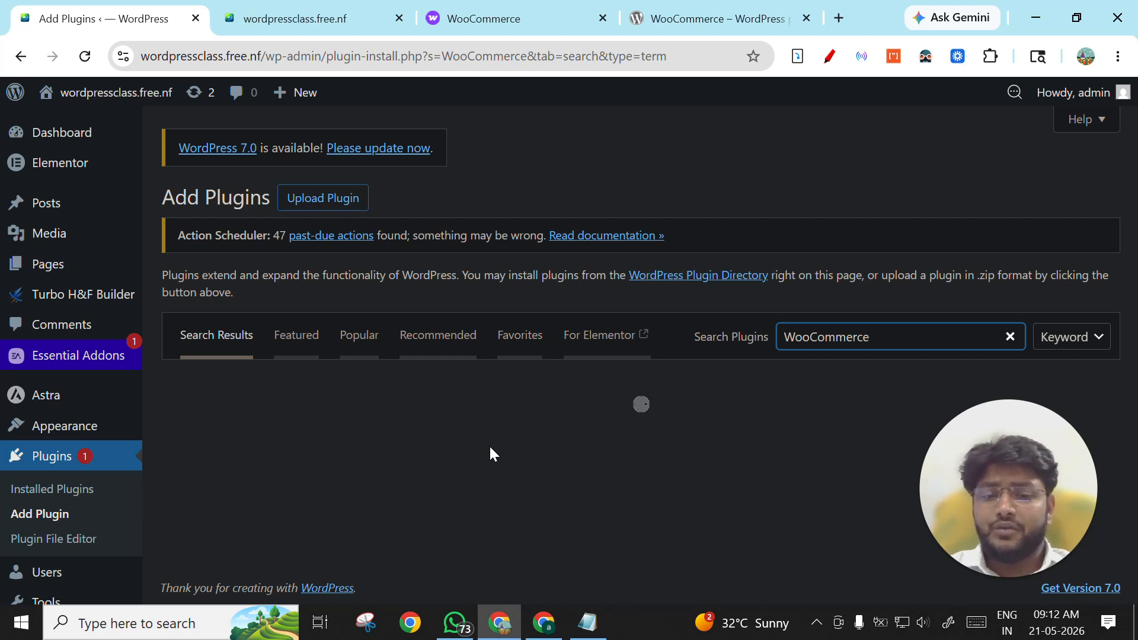
Switch to Notepad and review the outline lines "Install WooCommerce" and "WooCommerce Setup".
{"action": "left_click", "coordinate": [587, 621]}
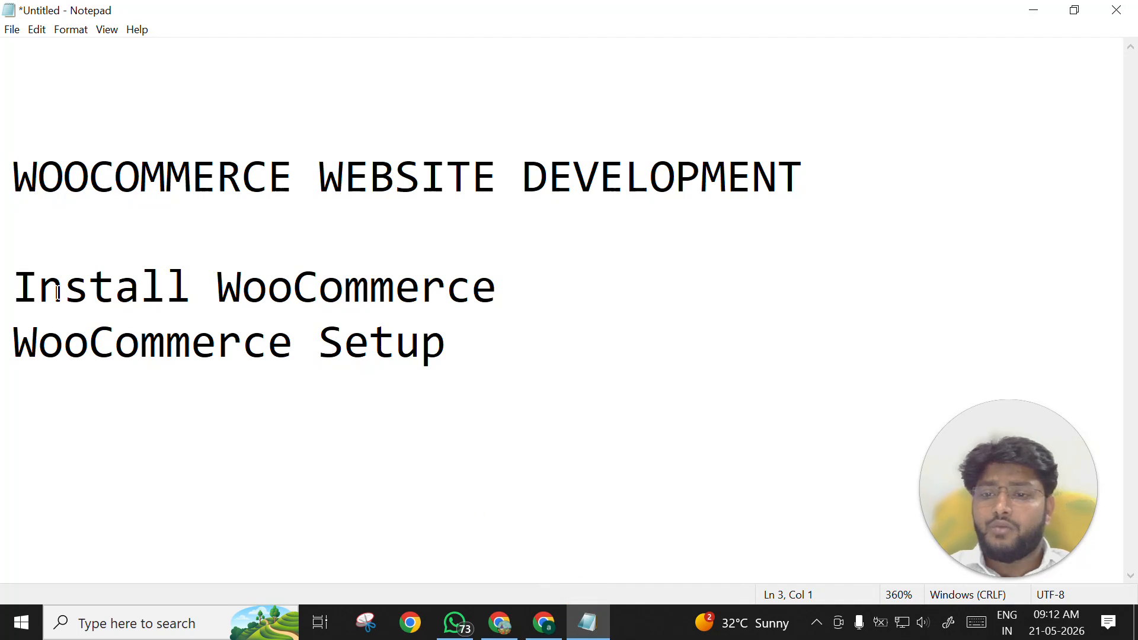
{"action": "left_click_drag", "start_coordinate": [22, 286], "coordinate": [493, 289]}
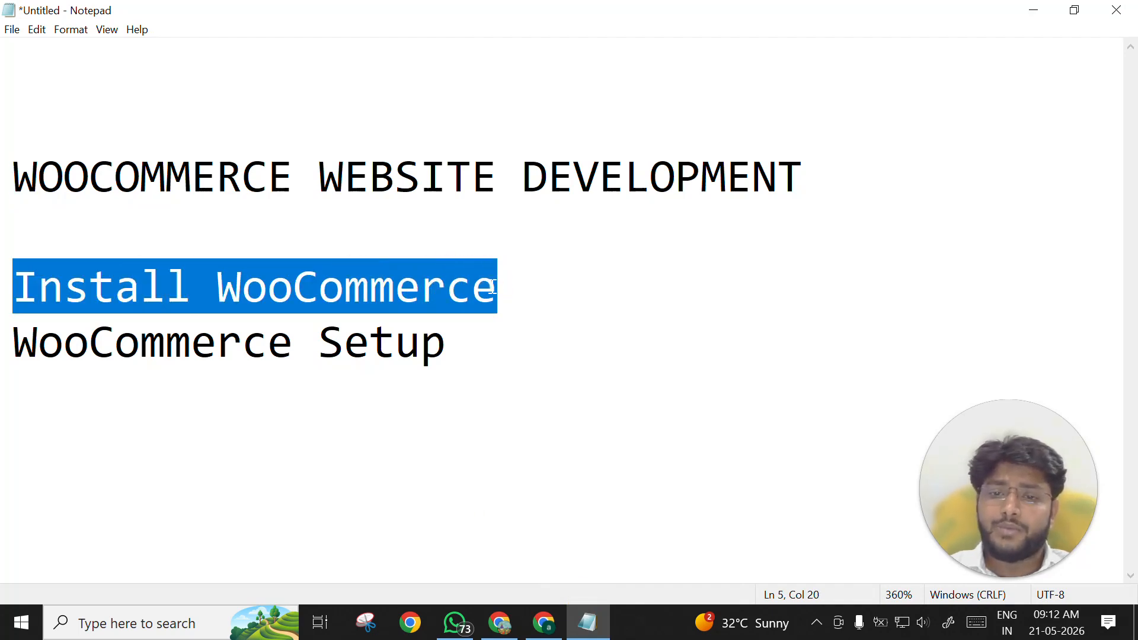
{"action": "left_click", "coordinate": [493, 289]}
{"action": "left_click_drag", "start_coordinate": [14, 342], "coordinate": [445, 354]}
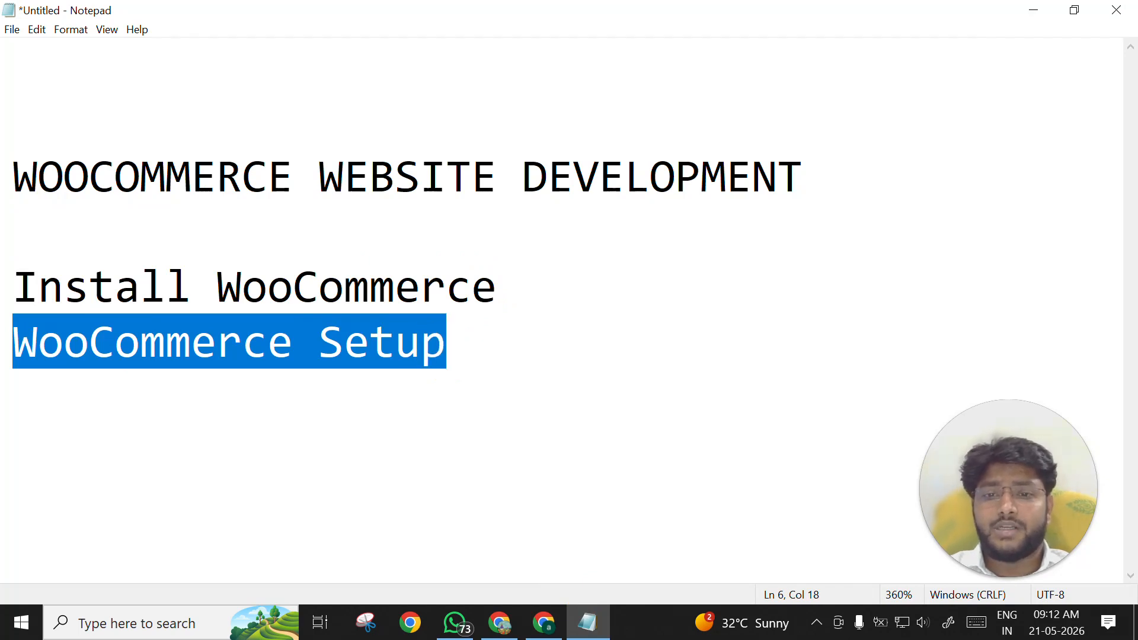
{"action": "left_click", "coordinate": [545, 617]}
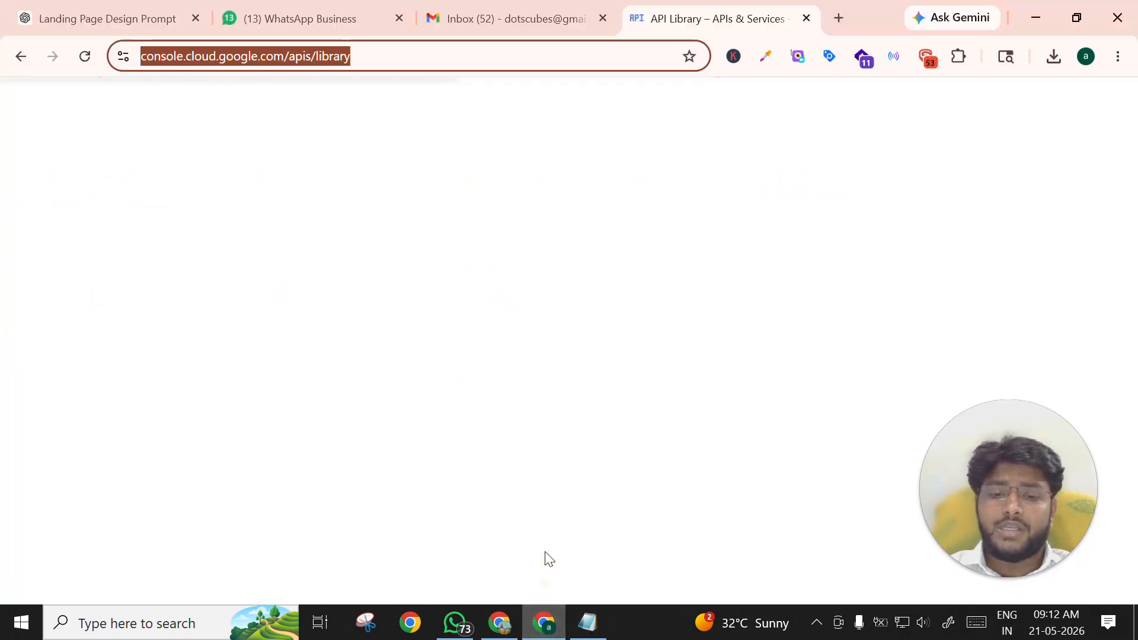
Switch back to the WordPress admin in Chrome and install the WooCommerce plugin by Automattic.
{"action": "left_click", "coordinate": [500, 622]}
{"action": "scroll", "coordinate": [314, 436], "scroll_direction": "down", "scroll_amount": 3}
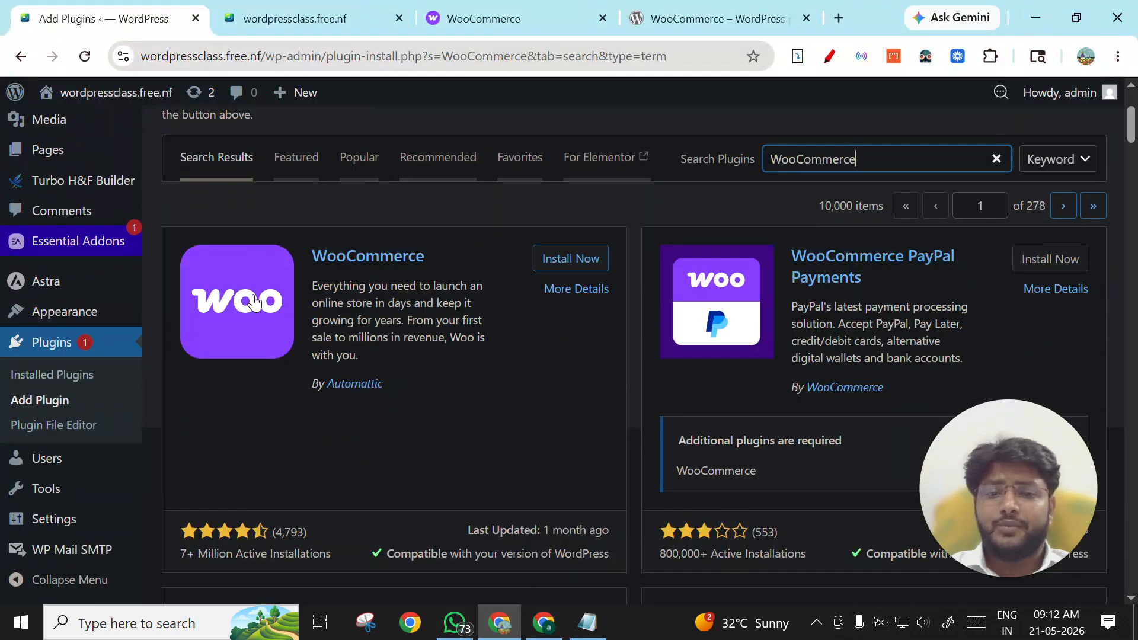
{"action": "left_click", "coordinate": [565, 268]}
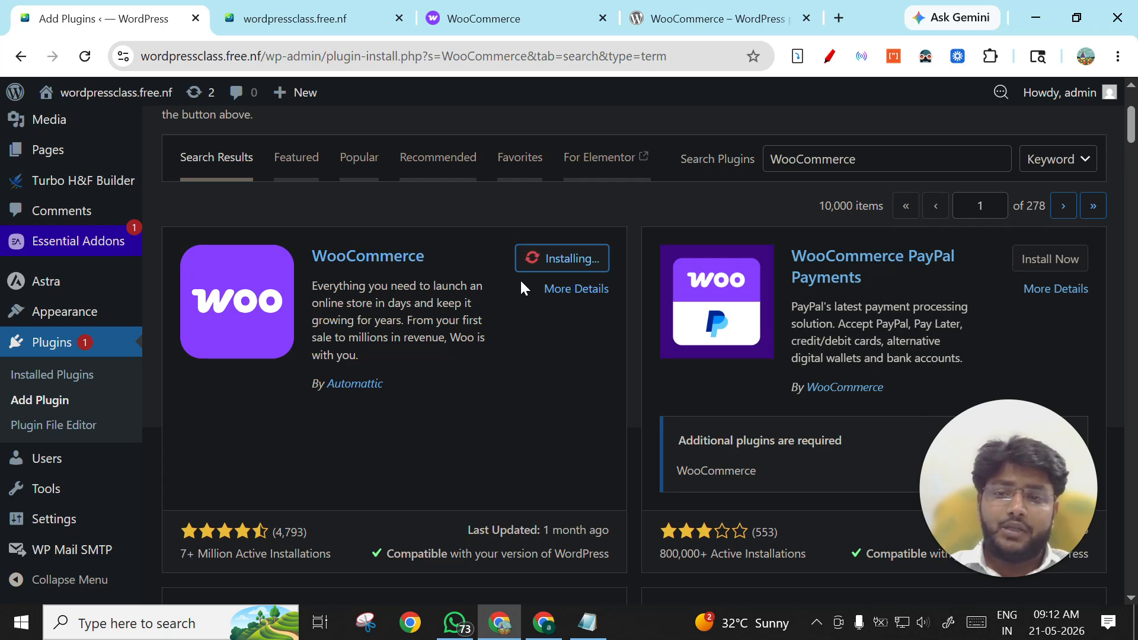
Activate the installed WooCommerce plugin and check the Plugins page and admin menu.
{"action": "scroll", "coordinate": [468, 197], "scroll_direction": "up", "scroll_amount": 3}
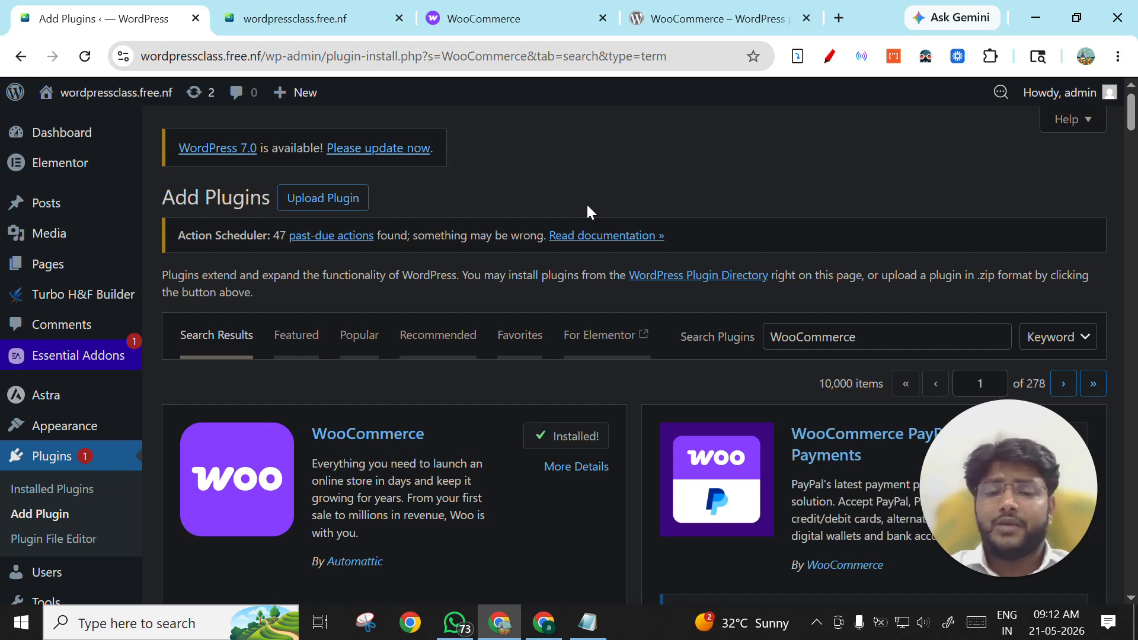
{"action": "left_click", "coordinate": [587, 442]}
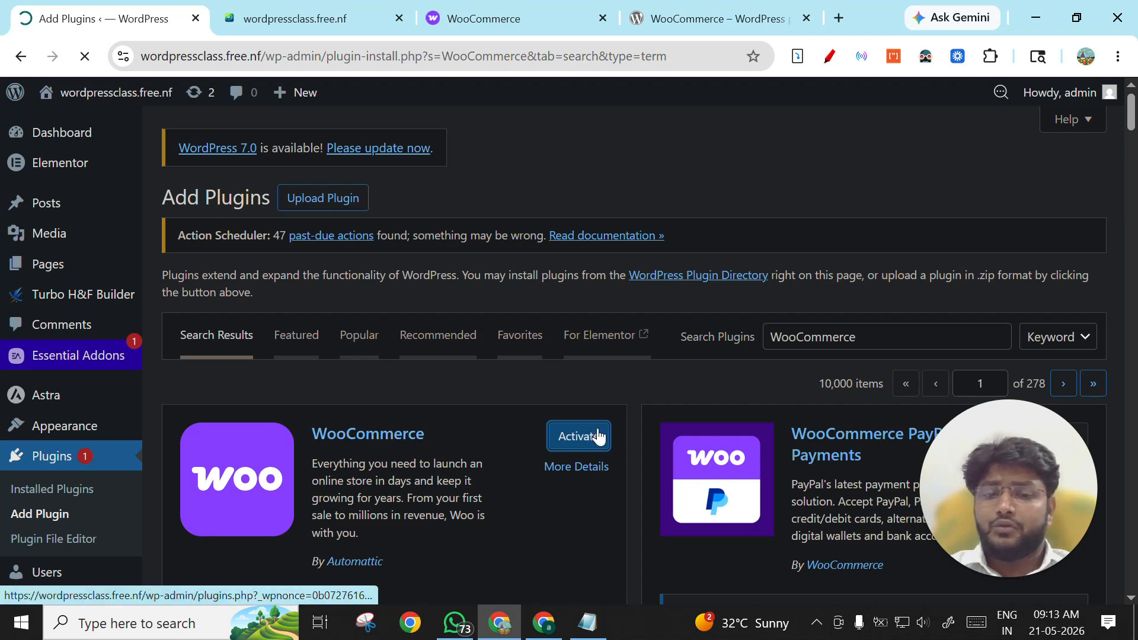
{"action": "scroll", "coordinate": [402, 394], "scroll_direction": "down", "scroll_amount": 1}
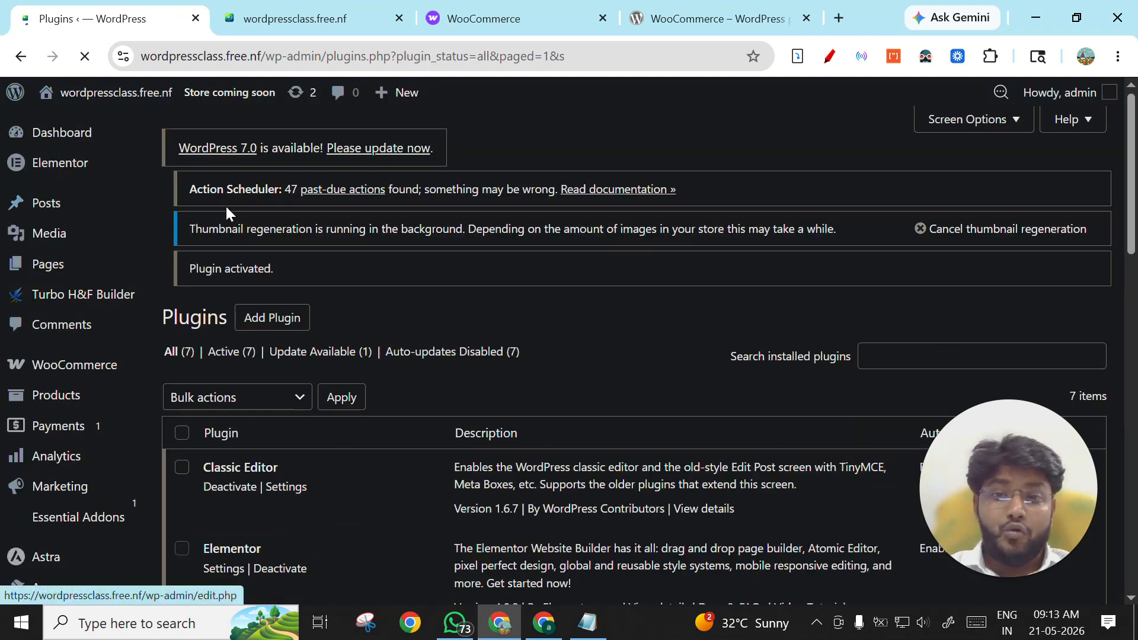
{"action": "scroll", "coordinate": [154, 249], "scroll_direction": "down", "scroll_amount": 3}
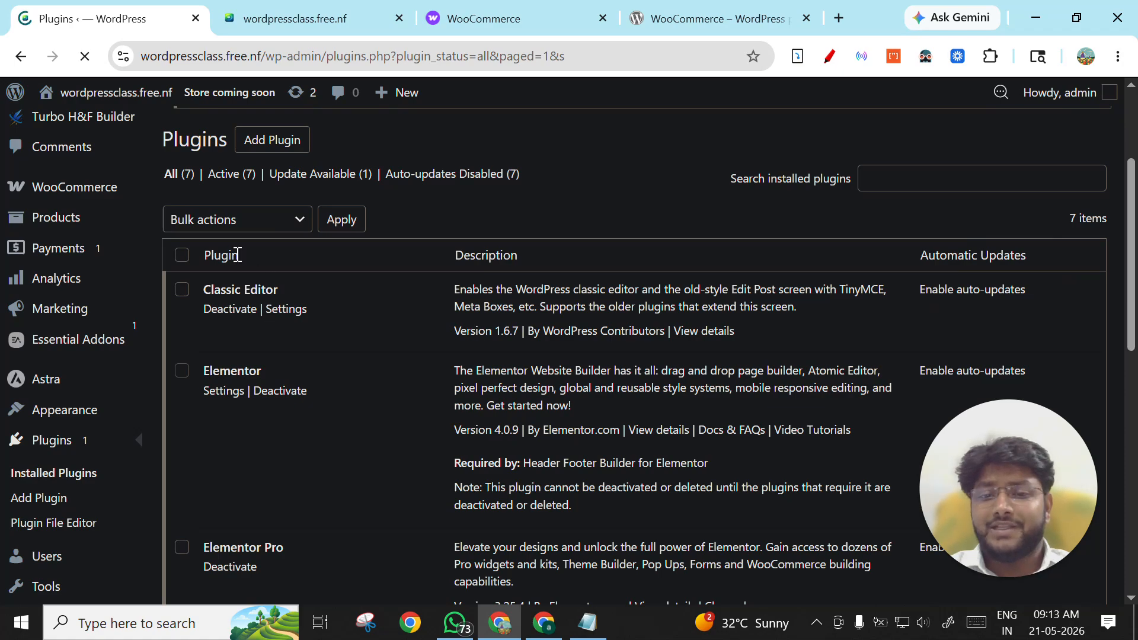
{"action": "scroll", "coordinate": [112, 314], "scroll_direction": "up", "scroll_amount": 3}
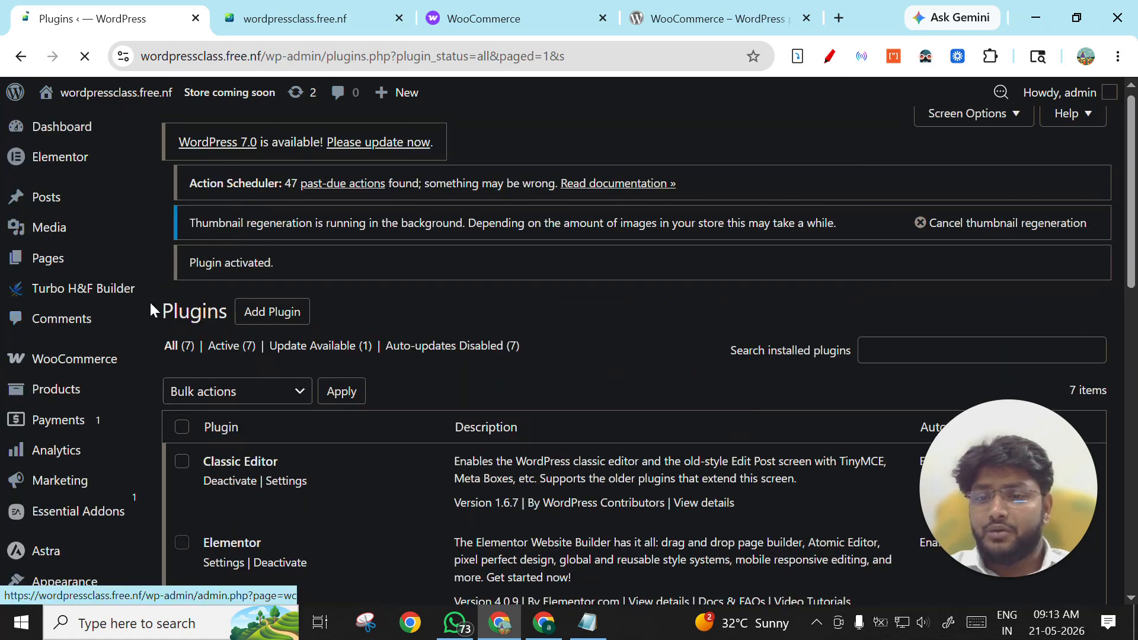
Examine the WooCommerce entries added to the admin menu, including its submenu from Home to Extensions, and the installed plugins list.
{"action": "scroll", "coordinate": [148, 267], "scroll_direction": "down", "scroll_amount": 3}
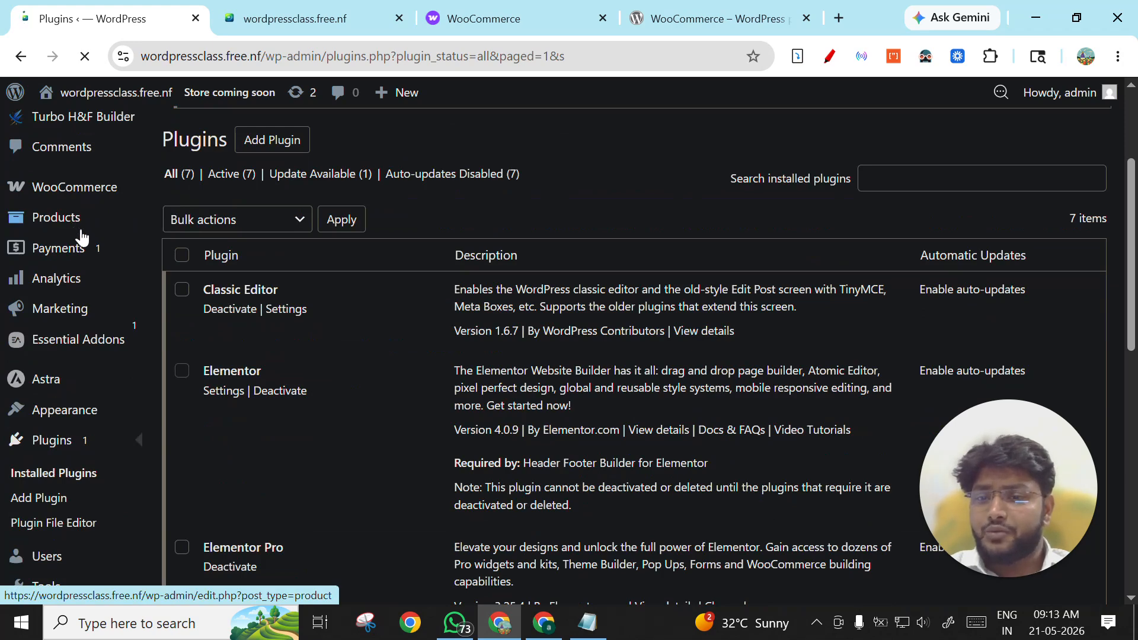
{"action": "mouse_move", "coordinate": [103, 311]}
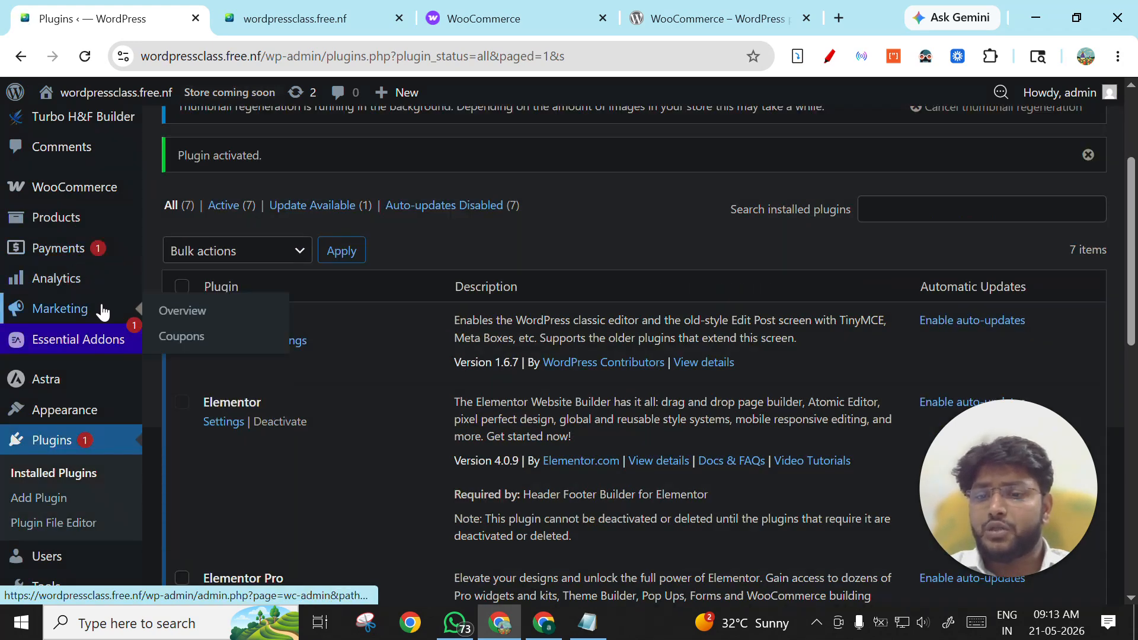
{"action": "scroll", "coordinate": [98, 297], "scroll_direction": "up", "scroll_amount": 2}
{"action": "scroll", "coordinate": [88, 195], "scroll_direction": "down", "scroll_amount": 1}
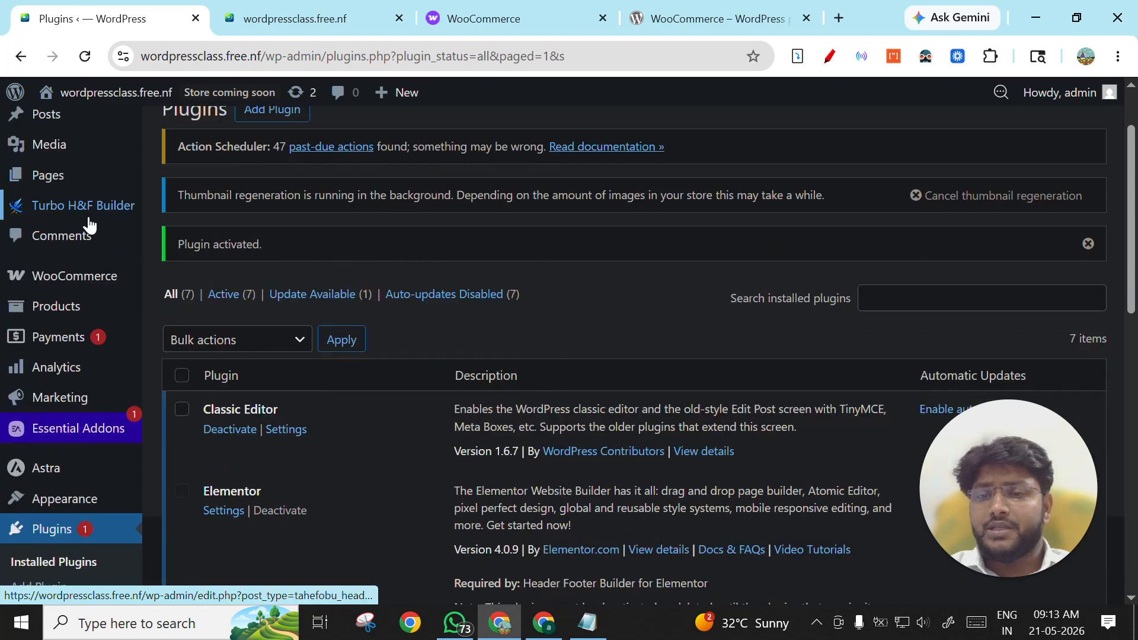
{"action": "mouse_move", "coordinate": [114, 277]}
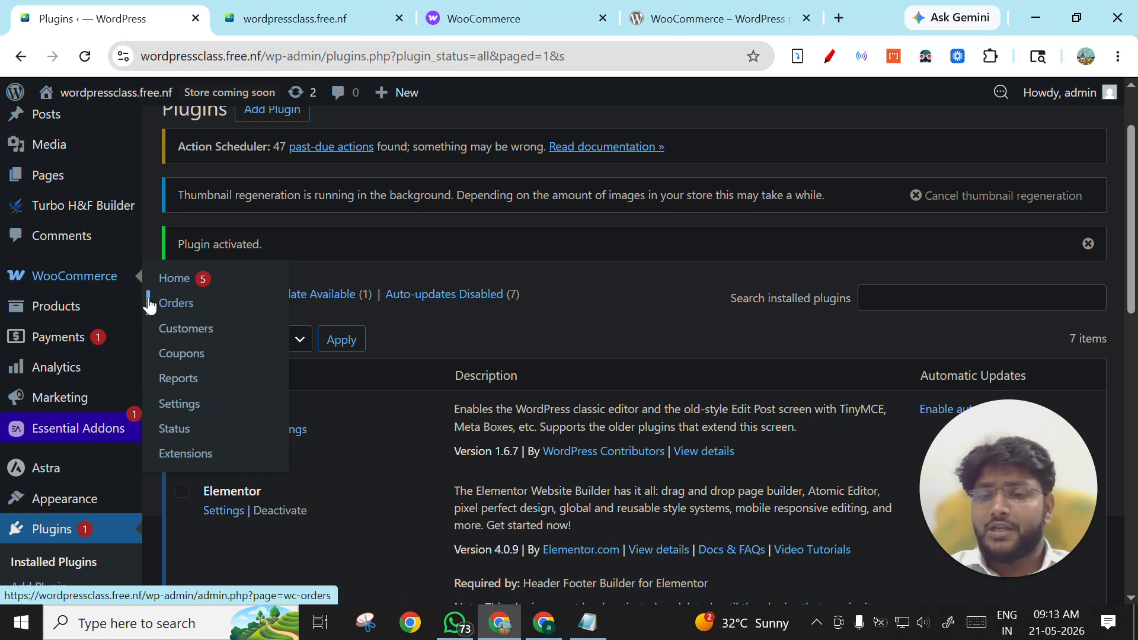
{"action": "mouse_move", "coordinate": [144, 304]}
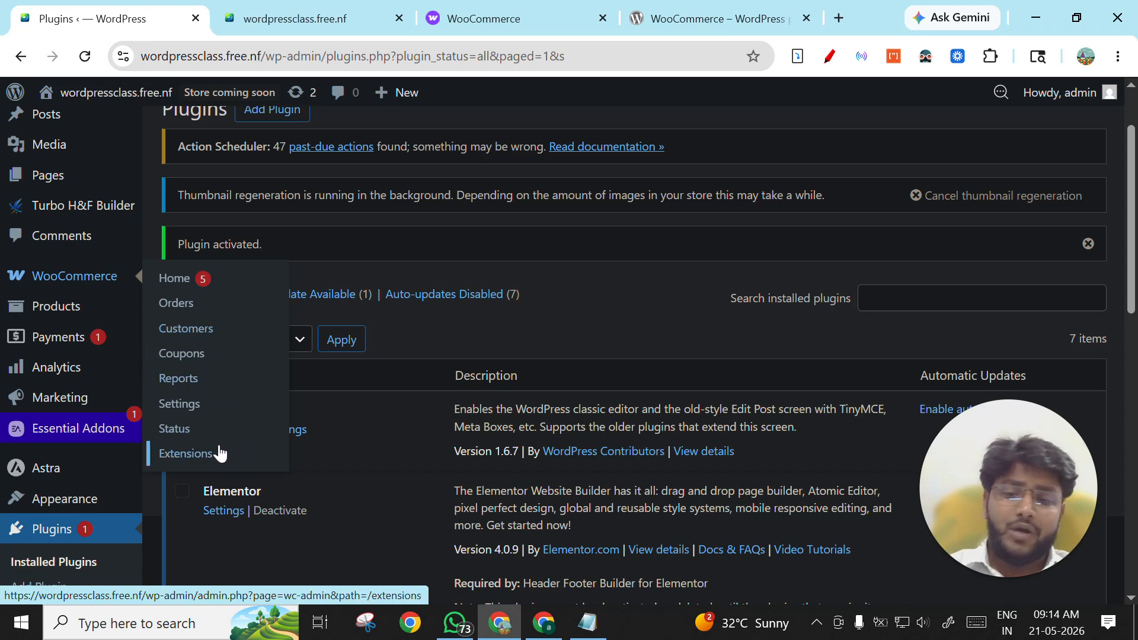
{"action": "scroll", "coordinate": [386, 297], "scroll_direction": "up", "scroll_amount": 1}
{"action": "scroll", "coordinate": [365, 385], "scroll_direction": "down", "scroll_amount": 3}
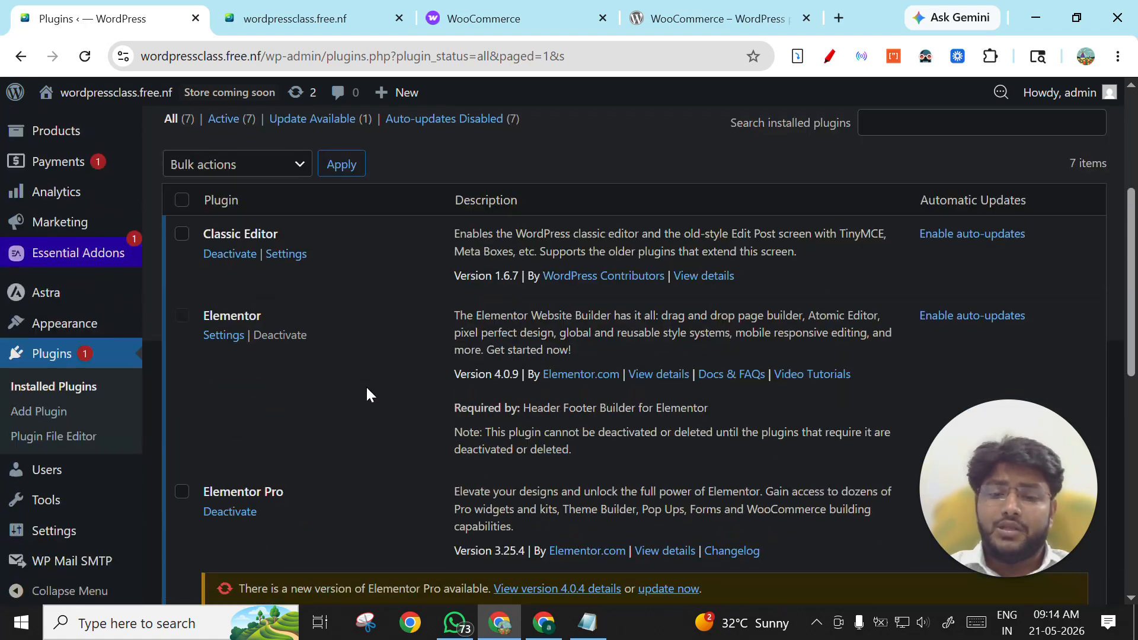
{"action": "scroll", "coordinate": [380, 398], "scroll_direction": "down", "scroll_amount": 1}
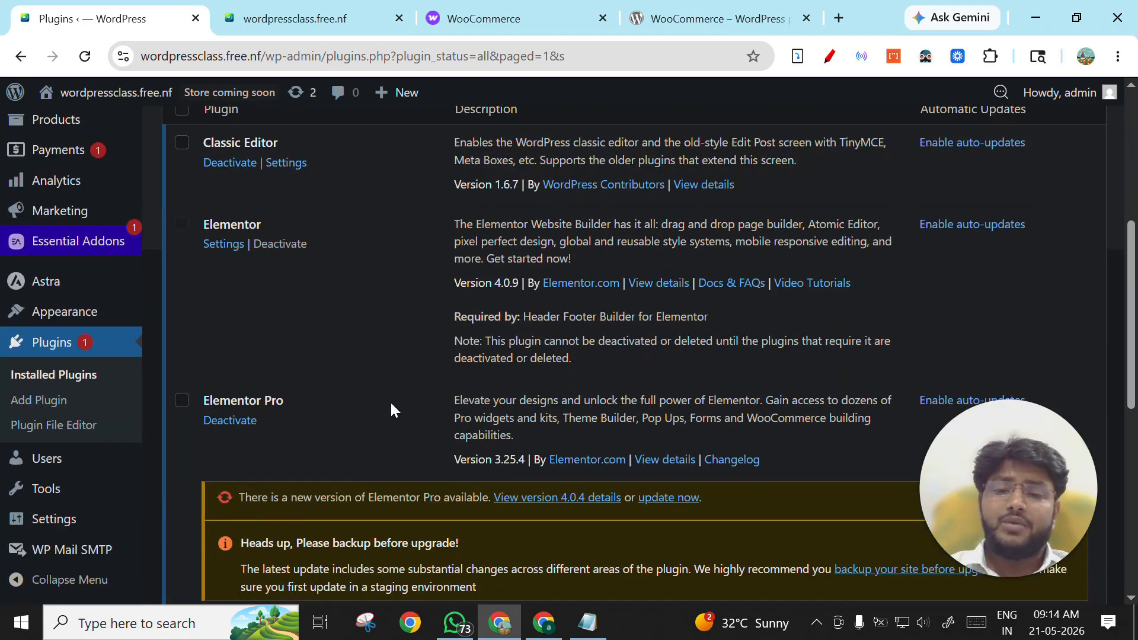
Switch to Notepad and go over the outline lines "Install WooCommerce" and "WooCommerce Setup" again.
{"action": "left_click", "coordinate": [585, 622]}
{"action": "left_click", "coordinate": [243, 341]}
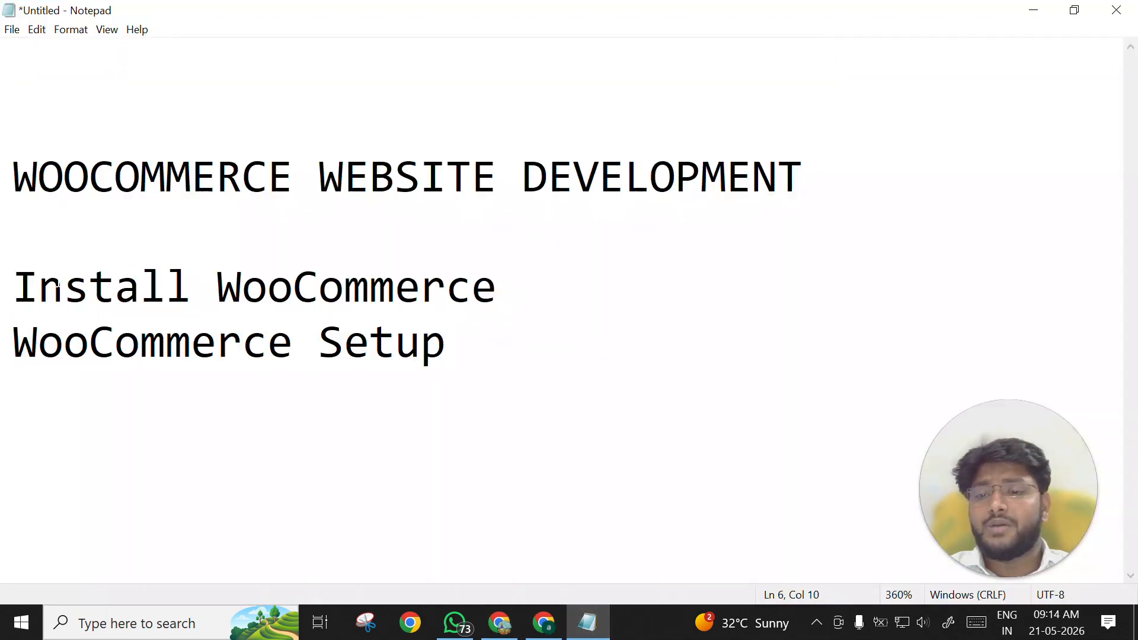
{"action": "left_click_drag", "start_coordinate": [15, 289], "coordinate": [516, 286]}
{"action": "left_click", "coordinate": [521, 287]}
{"action": "left_click_drag", "start_coordinate": [14, 344], "coordinate": [320, 369]}
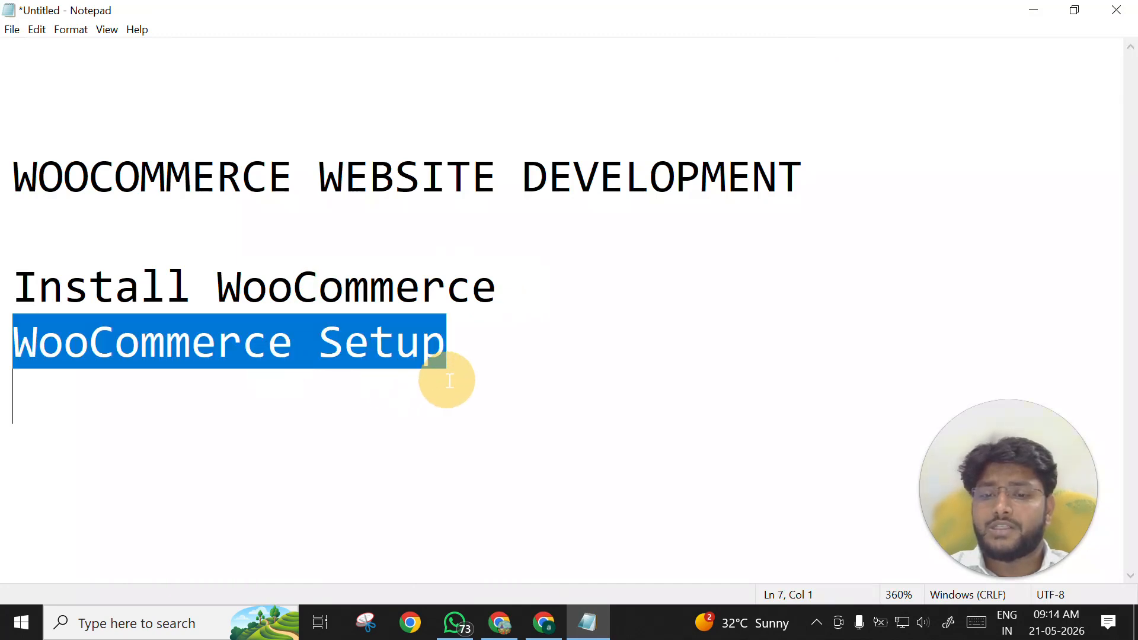
{"action": "left_click", "coordinate": [452, 348]}
{"action": "left_click", "coordinate": [41, 347]}
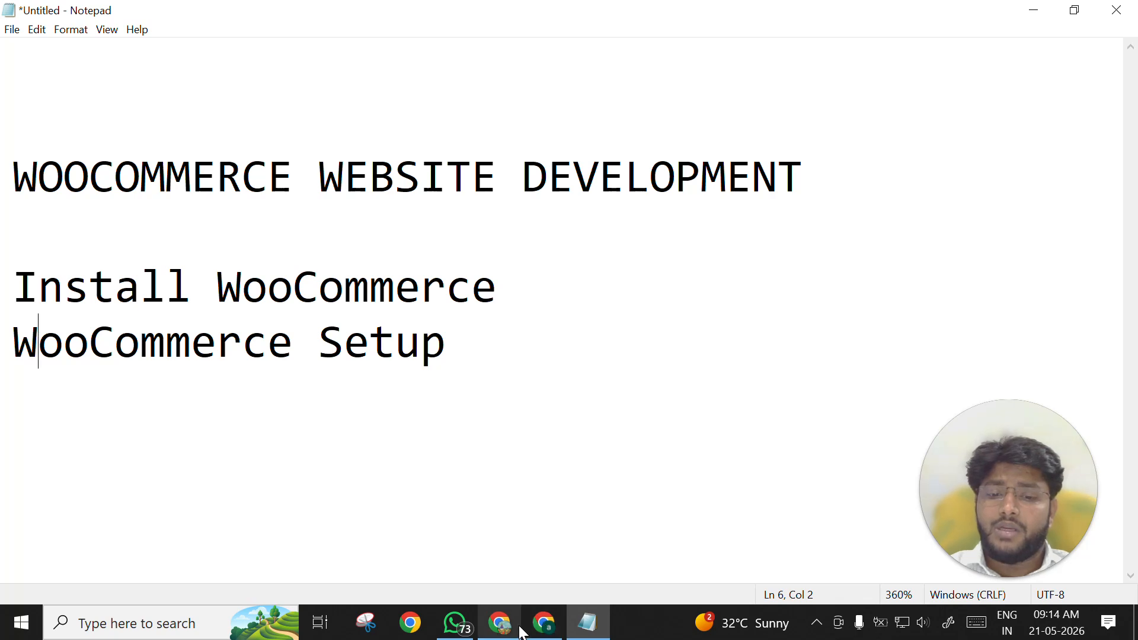
Return to the WordPress admin in Chrome and open the WooCommerce Home page.
{"action": "left_click", "coordinate": [544, 623]}
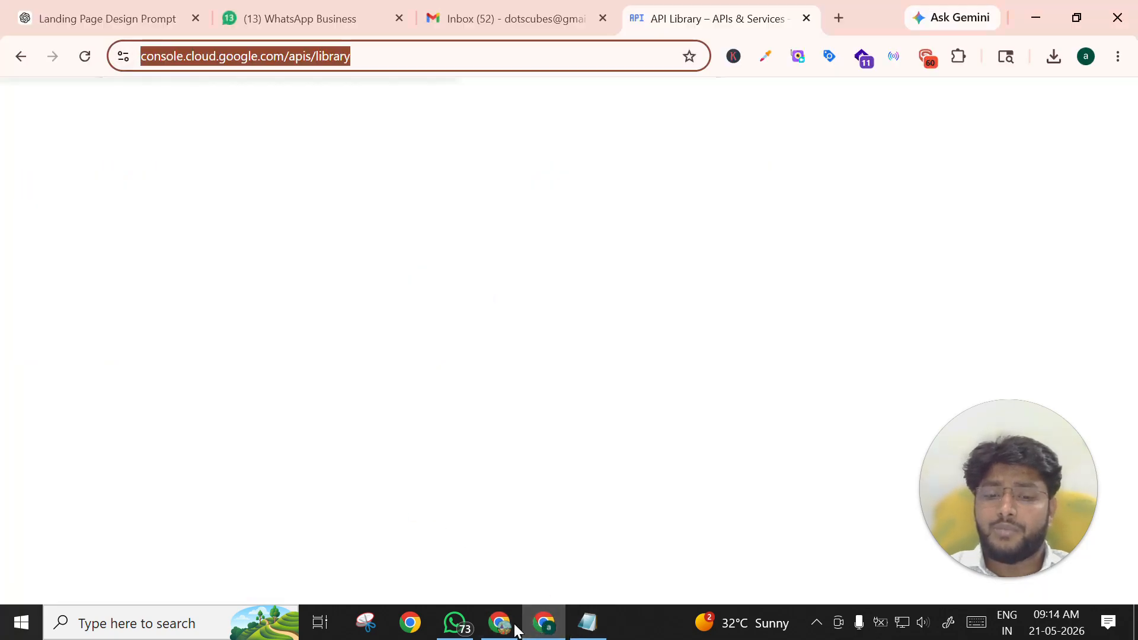
{"action": "left_click", "coordinate": [499, 621]}
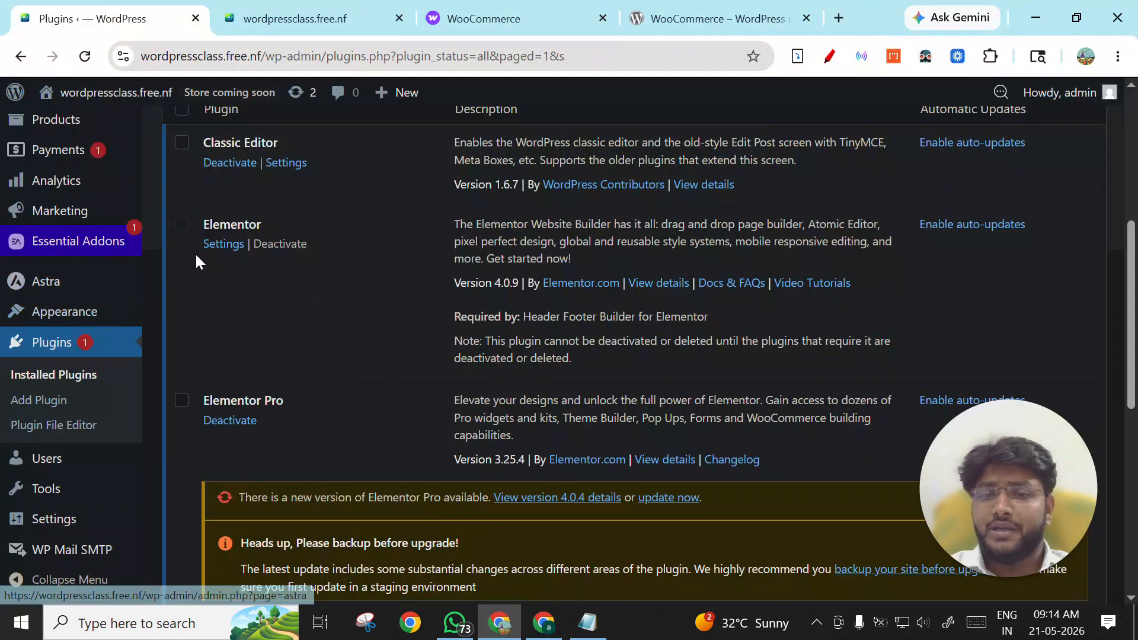
{"action": "scroll", "coordinate": [178, 279], "scroll_direction": "down", "scroll_amount": 1}
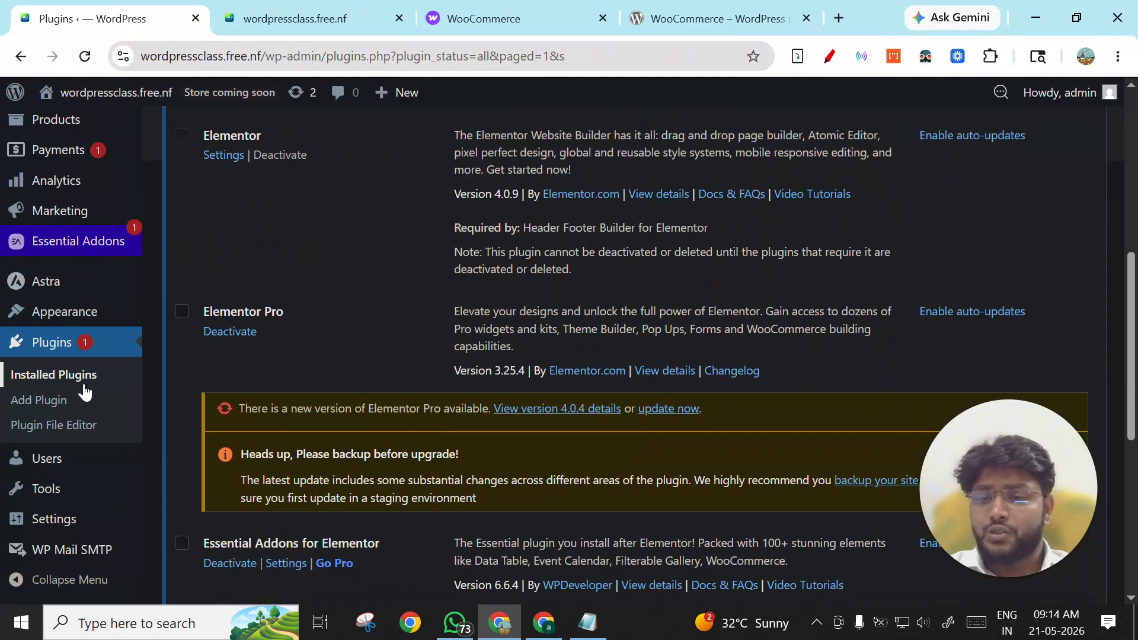
{"action": "scroll", "coordinate": [74, 297], "scroll_direction": "up", "scroll_amount": 2}
{"action": "mouse_move", "coordinate": [77, 271]}
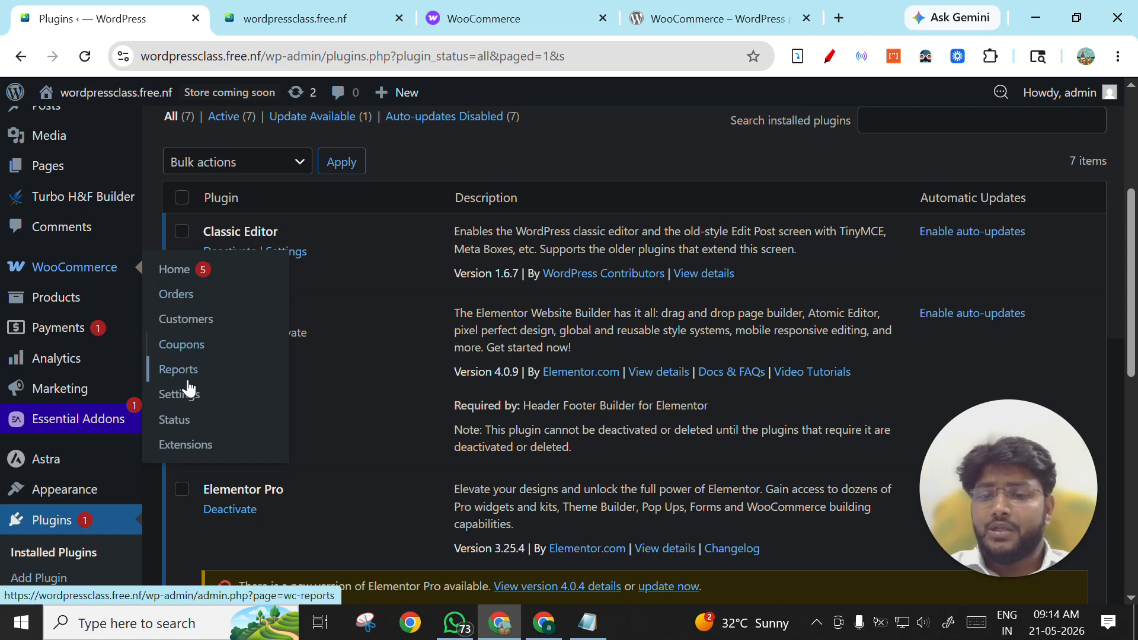
{"action": "left_click", "coordinate": [170, 274]}
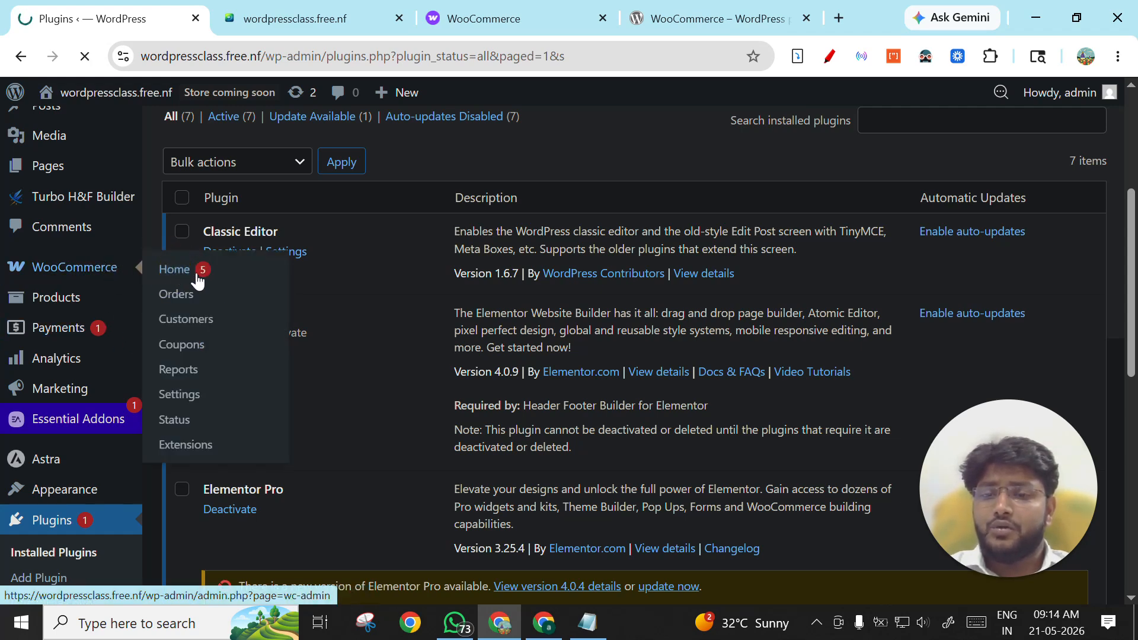
{"action": "scroll", "coordinate": [246, 287], "scroll_direction": "up", "scroll_amount": 4}
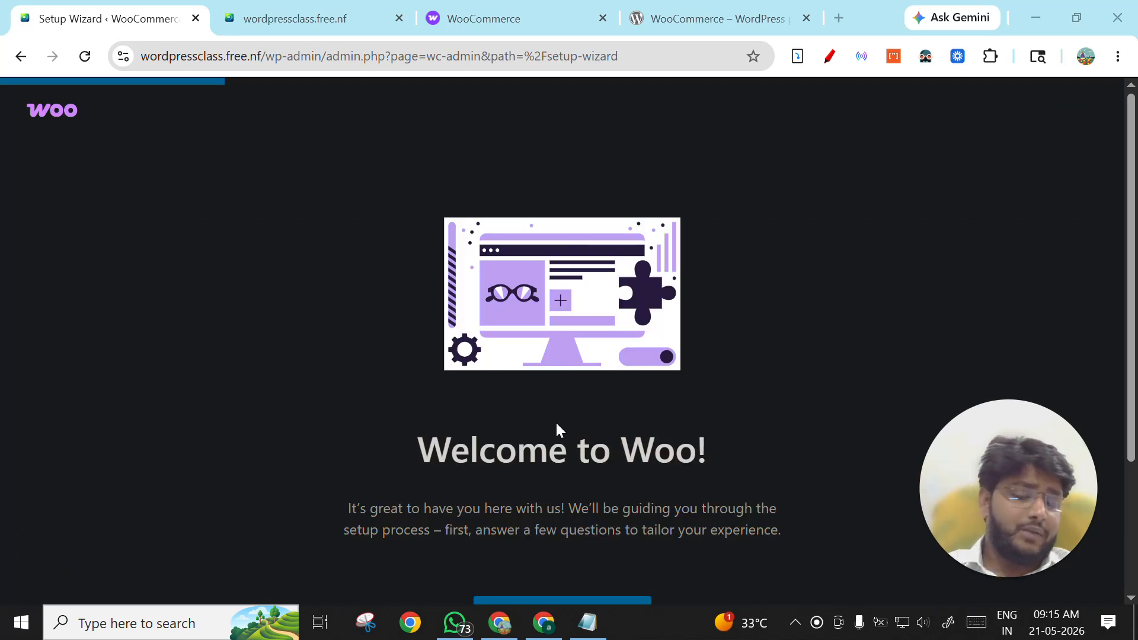
Start the guided store setup with data sharing agreed and continue with the profile "I'm just starting my business".
{"action": "scroll", "coordinate": [556, 424], "scroll_direction": "down", "scroll_amount": 1}
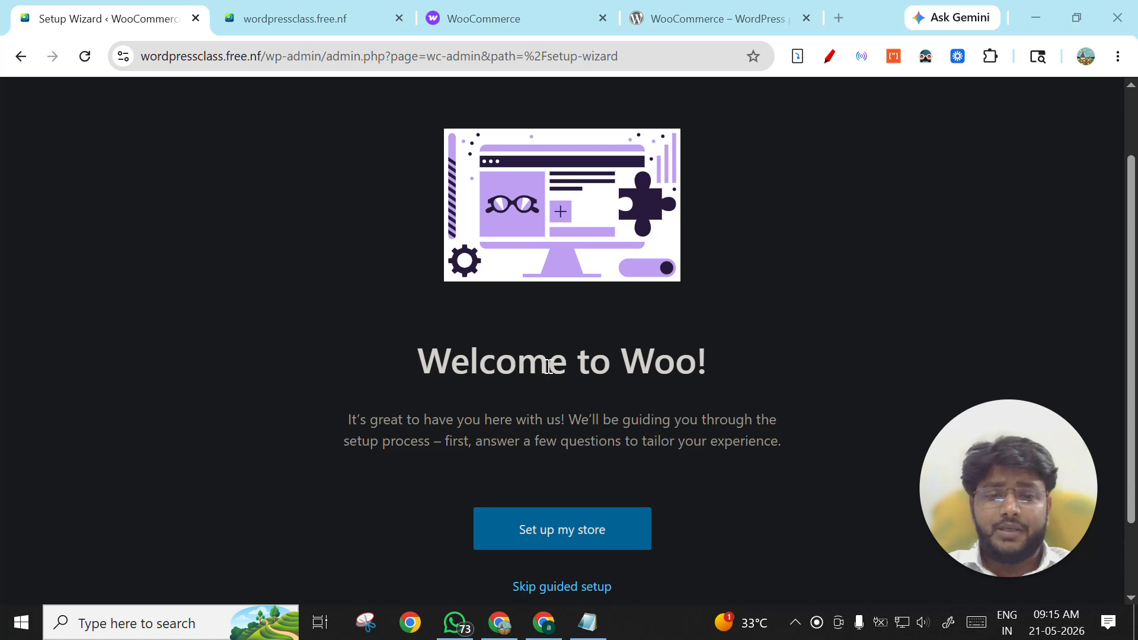
{"action": "scroll", "coordinate": [615, 377], "scroll_direction": "down", "scroll_amount": 1}
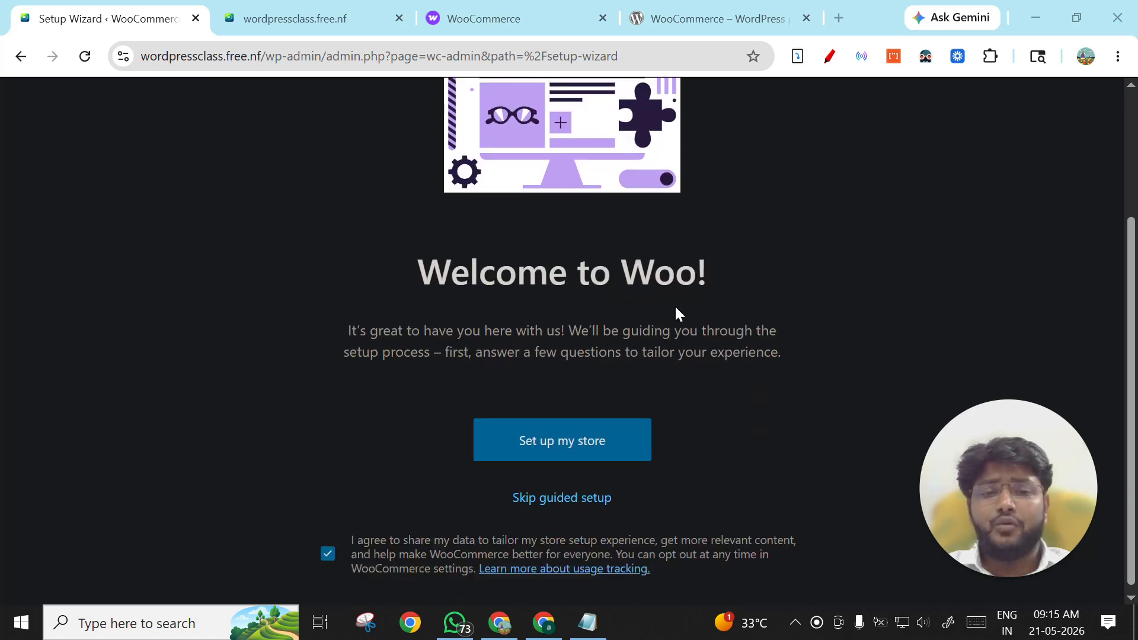
{"action": "scroll", "coordinate": [486, 320], "scroll_direction": "up", "scroll_amount": 1}
{"action": "scroll", "coordinate": [630, 422], "scroll_direction": "down", "scroll_amount": 1}
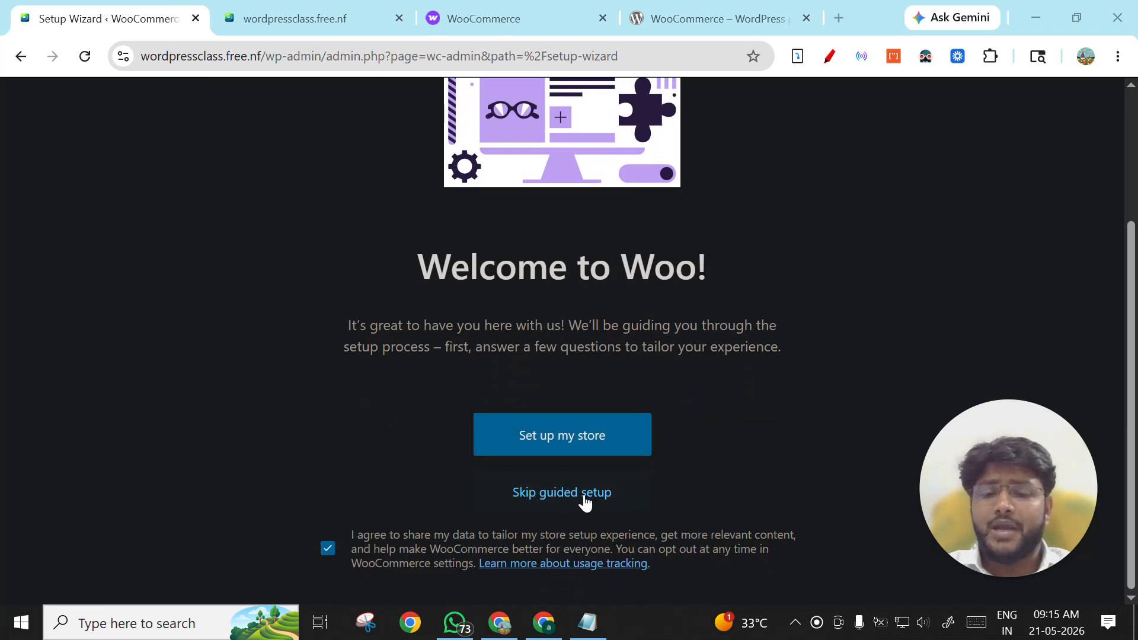
{"action": "left_click", "coordinate": [577, 443]}
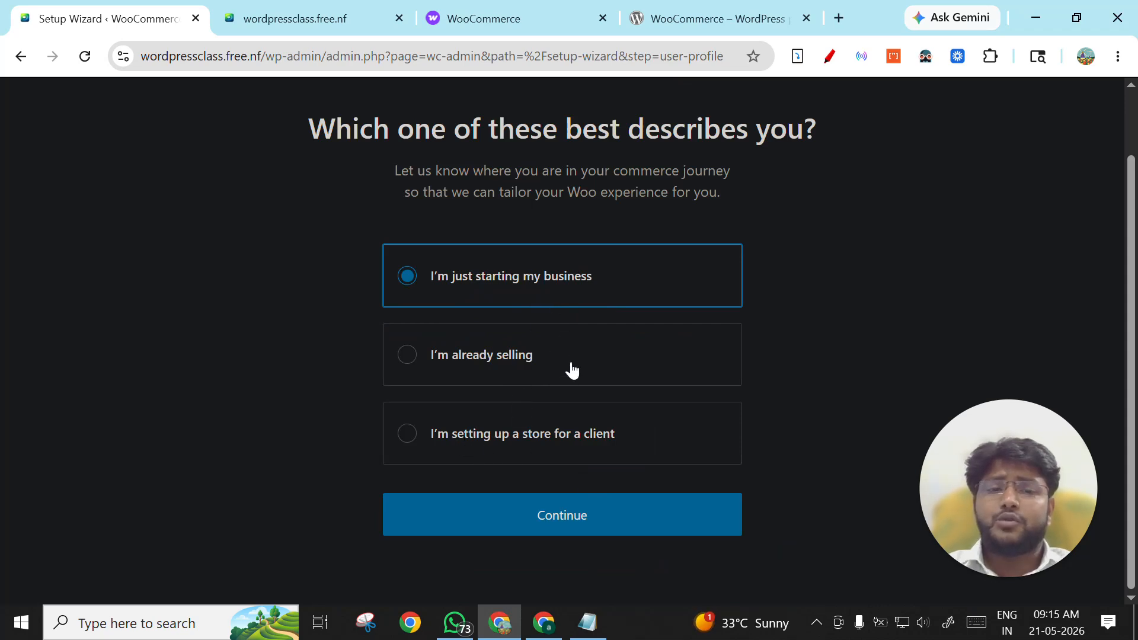
{"action": "left_click", "coordinate": [569, 532]}
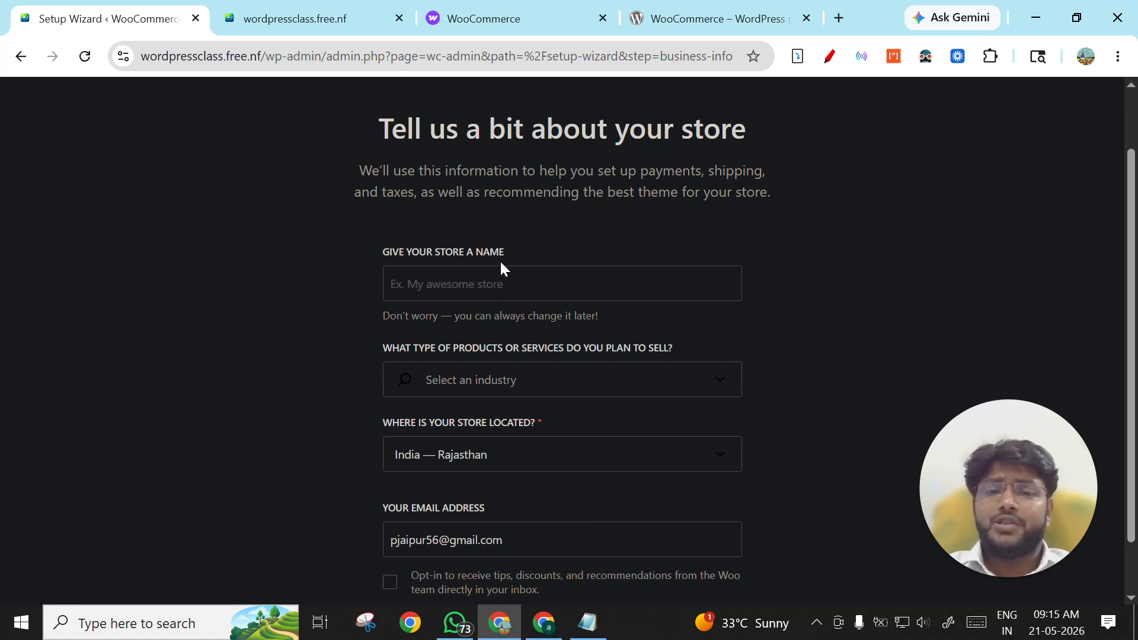
Name the store "KOR" and set the type of products or services to "Education and learning".
{"action": "scroll", "coordinate": [500, 261], "scroll_direction": "down", "scroll_amount": 1}
{"action": "left_click", "coordinate": [500, 224]}
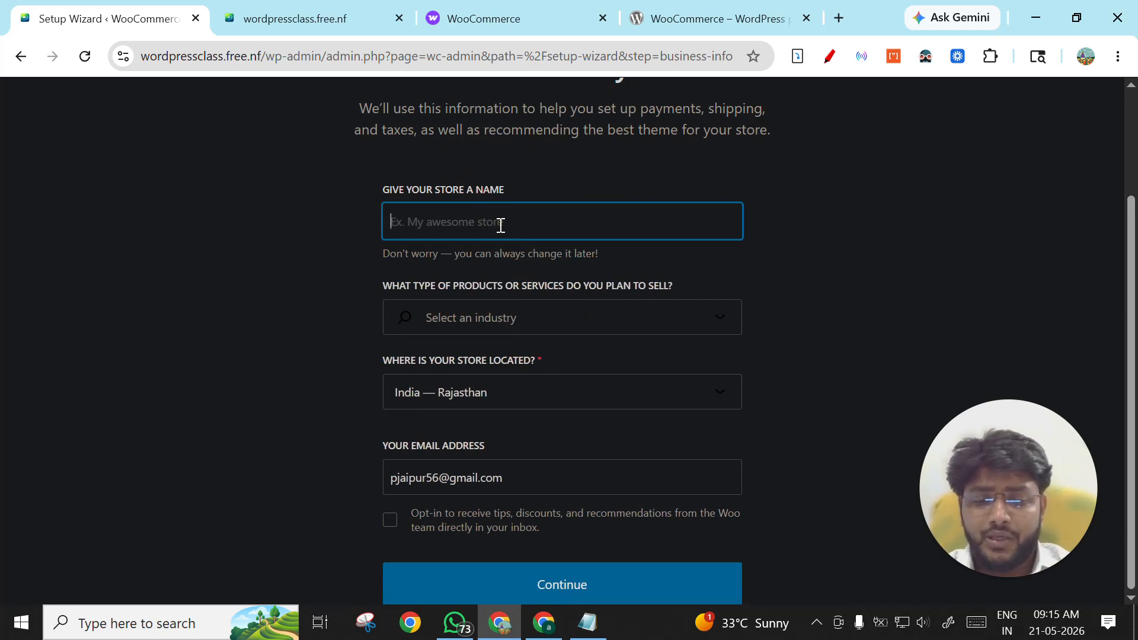
{"action": "type", "text": "KOR"}
{"action": "left_click", "coordinate": [512, 317]}
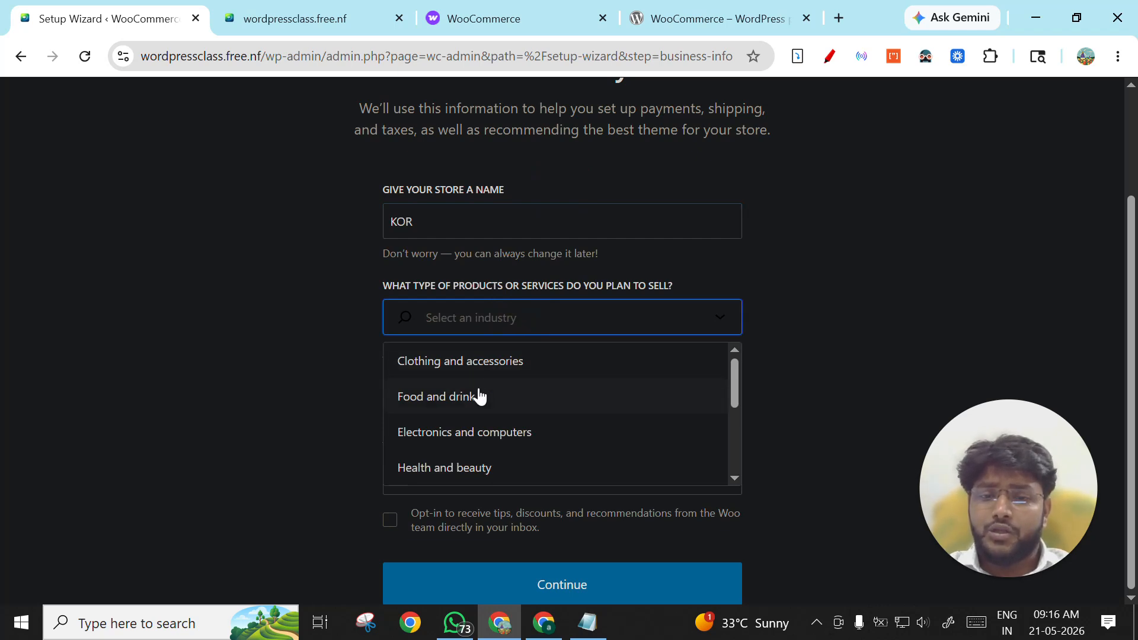
{"action": "scroll", "coordinate": [493, 429], "scroll_direction": "down", "scroll_amount": 1}
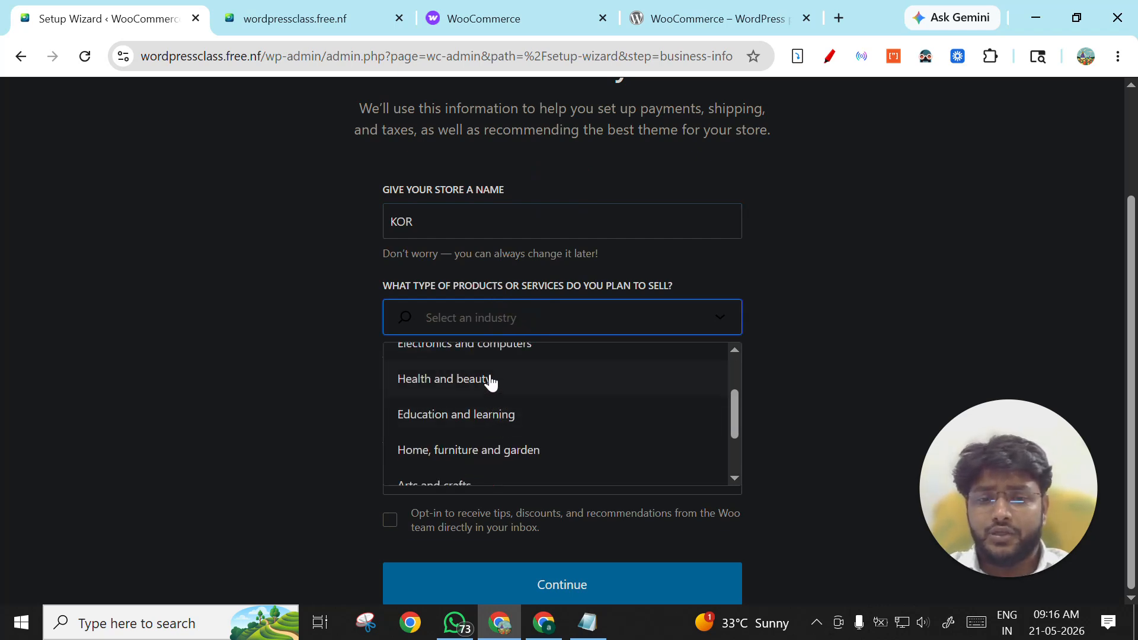
{"action": "scroll", "coordinate": [503, 409], "scroll_direction": "down", "scroll_amount": 1}
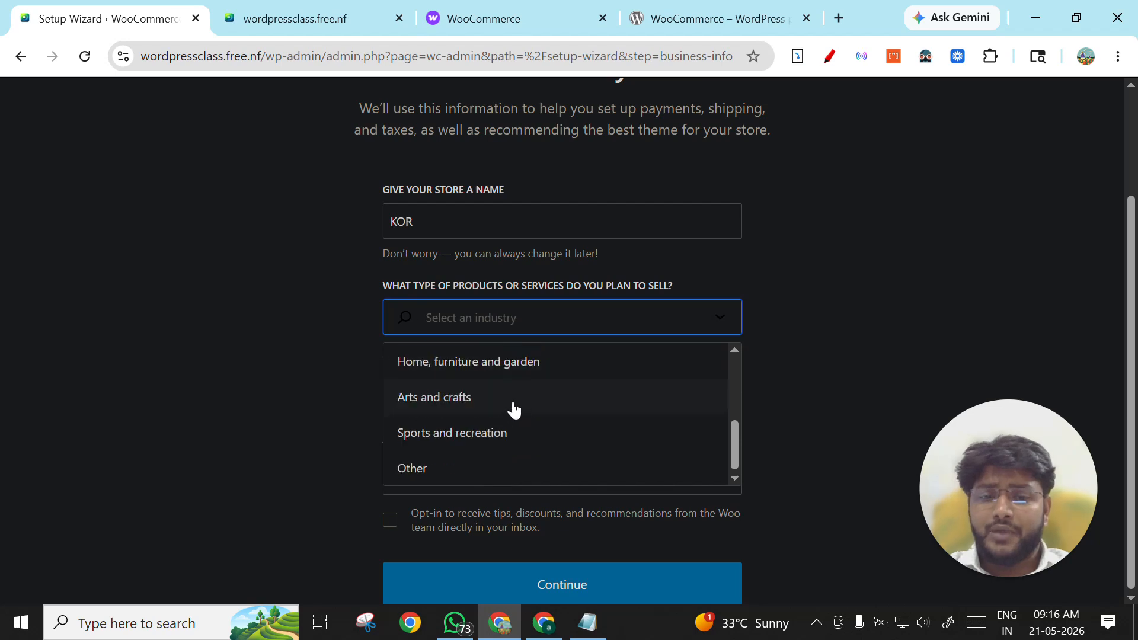
{"action": "scroll", "coordinate": [512, 403], "scroll_direction": "up", "scroll_amount": 3}
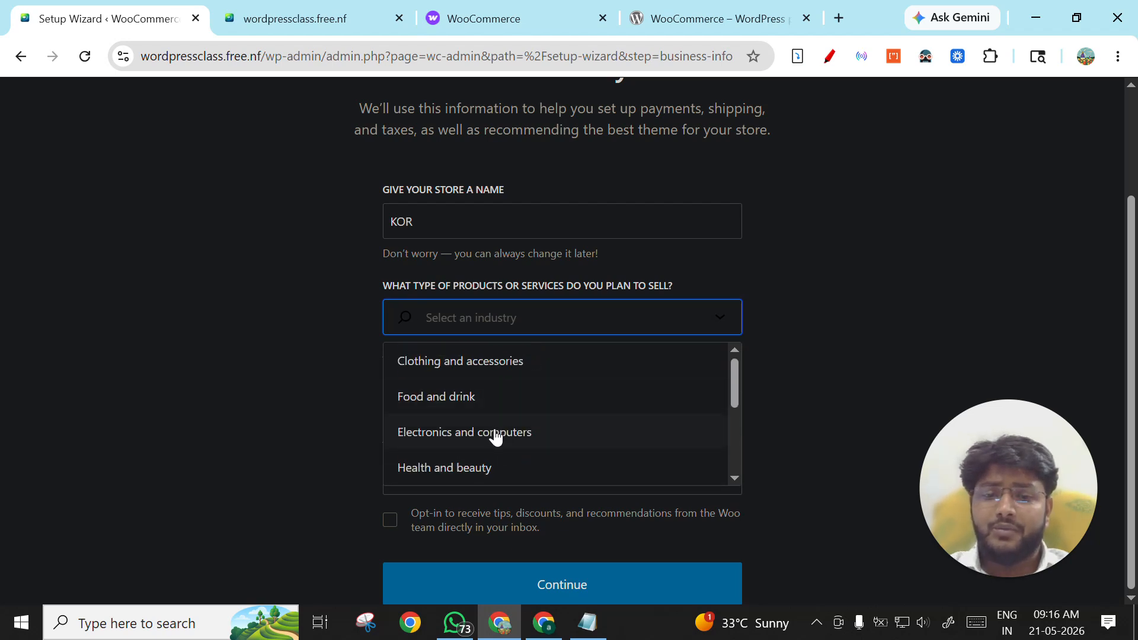
{"action": "scroll", "coordinate": [492, 439], "scroll_direction": "down", "scroll_amount": 1}
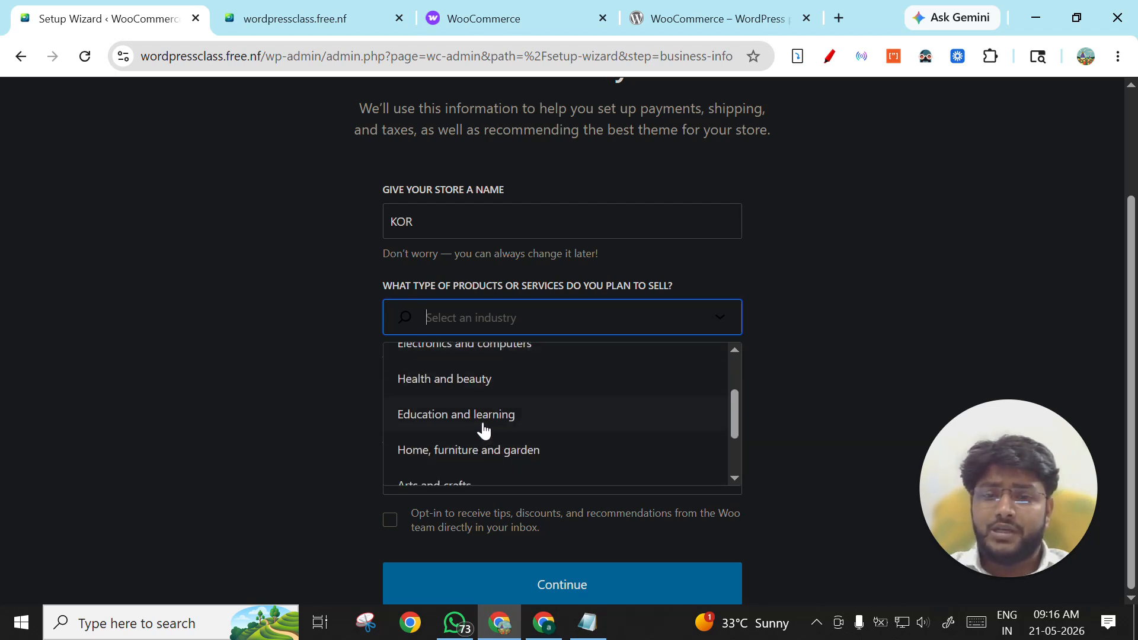
{"action": "left_click", "coordinate": [485, 421]}
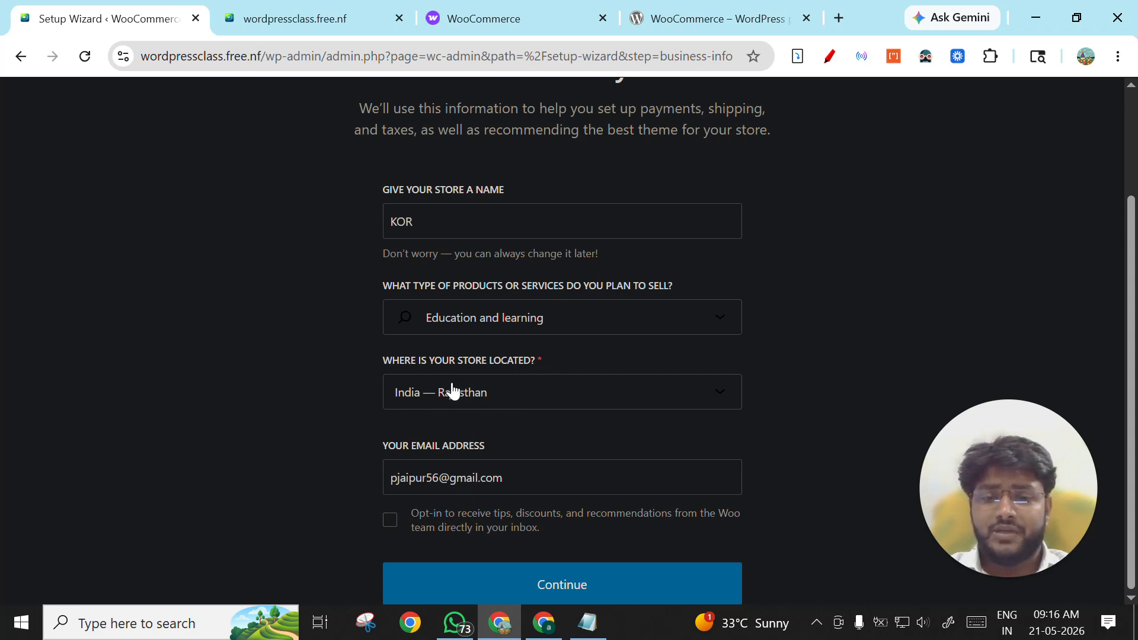
Opt in to receive tips and discounts from the Woo team and submit the store details.
{"action": "left_click", "coordinate": [391, 520]}
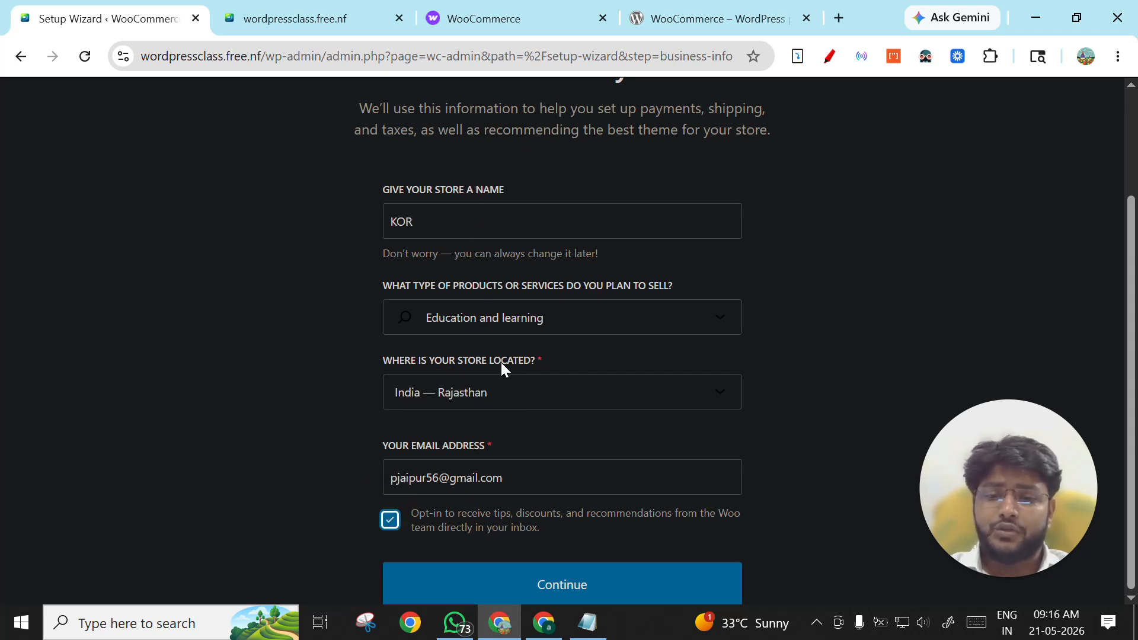
{"action": "left_click", "coordinate": [574, 596]}
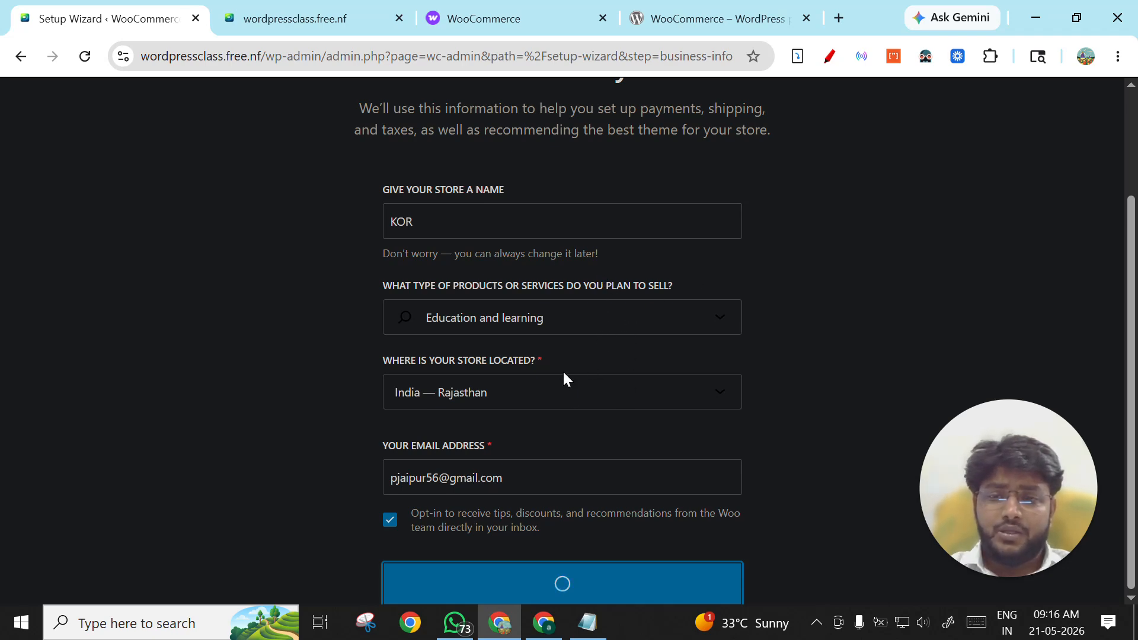
{"action": "scroll", "coordinate": [534, 329], "scroll_direction": "up", "scroll_amount": 2}
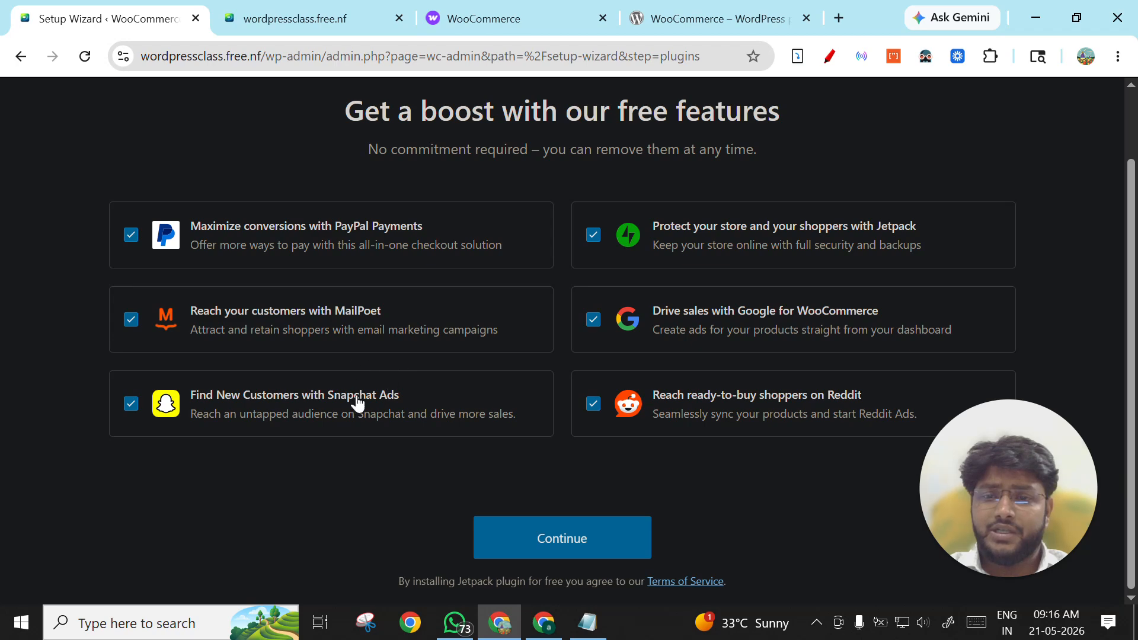
Deselect the PayPal, MailPoet, Snapchat, Jetpack and Reddit features, keep only Google for WooCommerce, and continue the setup.
{"action": "left_click_drag", "start_coordinate": [364, 399], "coordinate": [206, 523]}
{"action": "left_click", "coordinate": [130, 405]}
{"action": "left_click", "coordinate": [130, 323]}
{"action": "left_click", "coordinate": [129, 236]}
{"action": "left_click", "coordinate": [594, 237]}
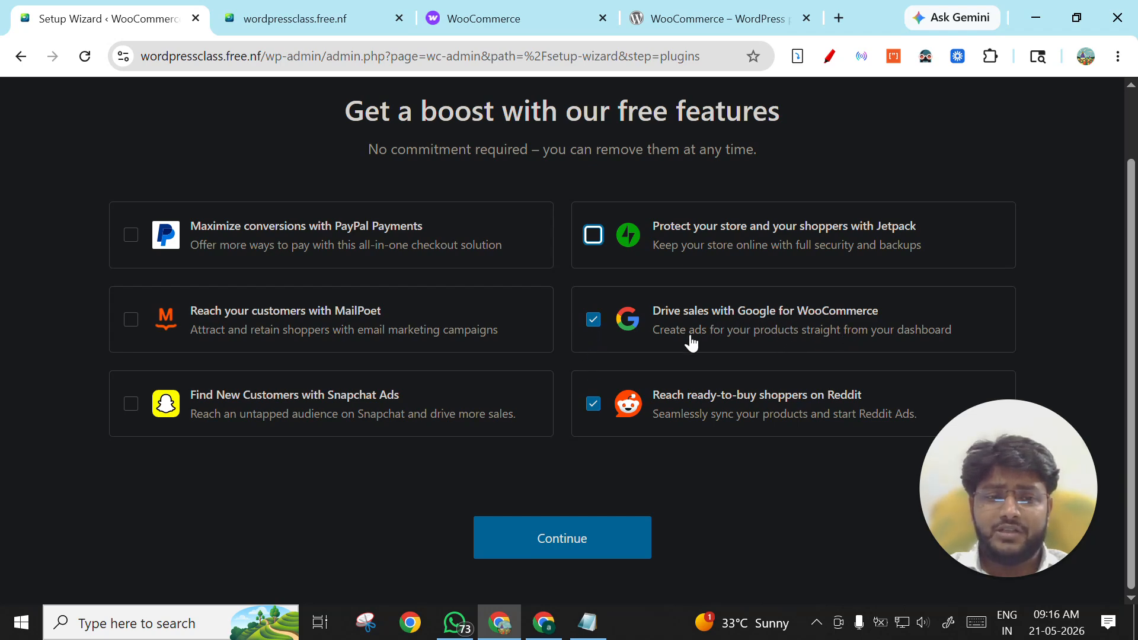
{"action": "left_click", "coordinate": [596, 407]}
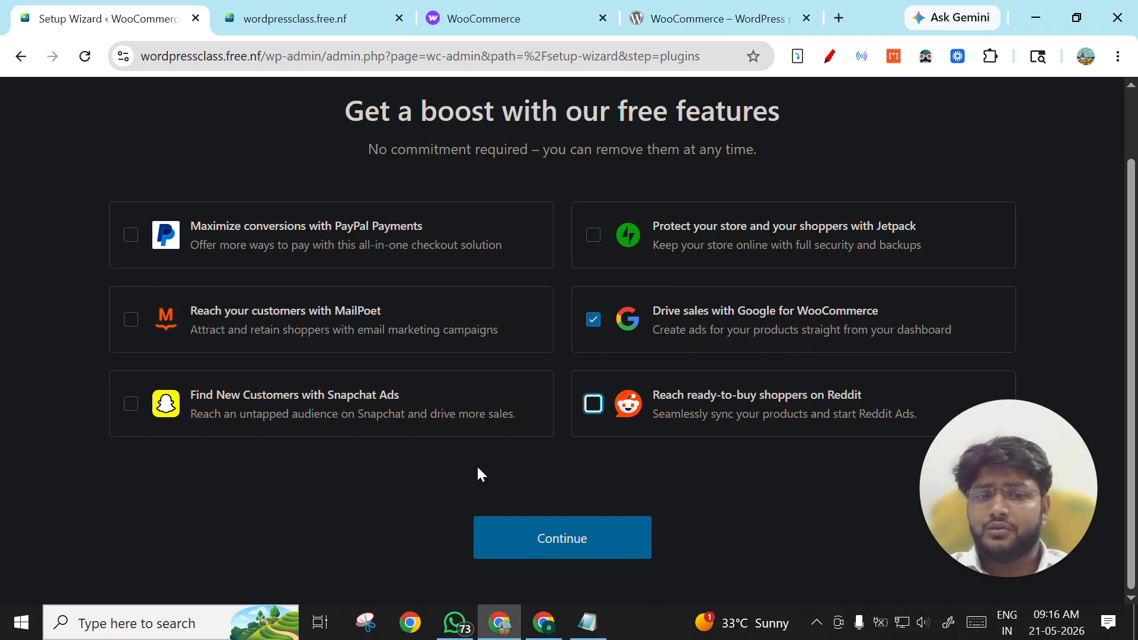
{"action": "left_click", "coordinate": [593, 539]}
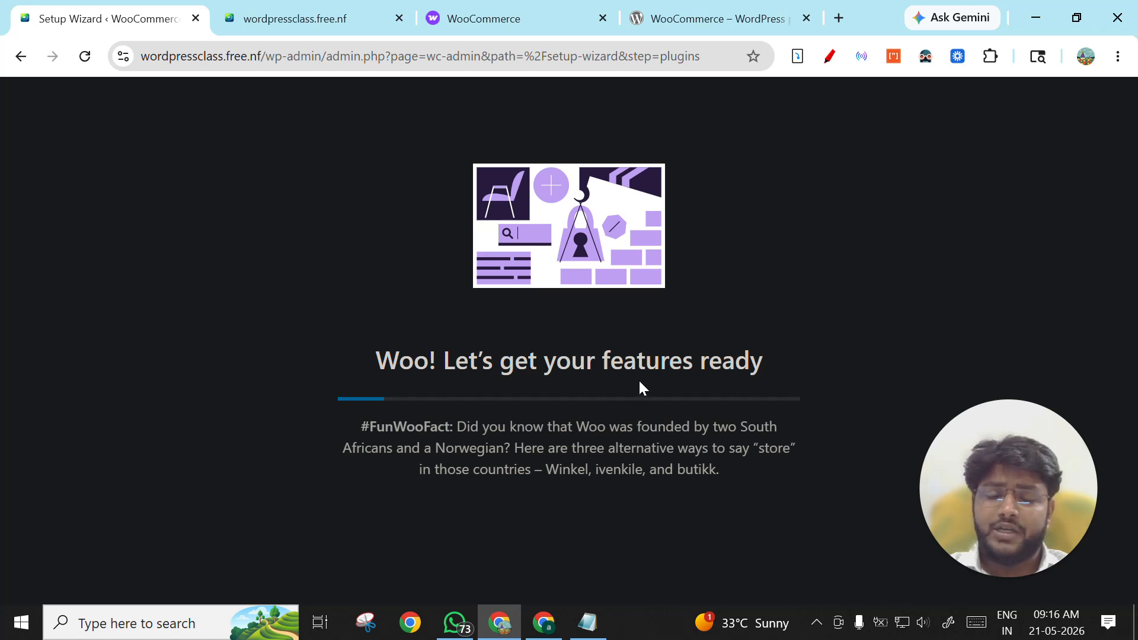
{"action": "left_click_drag", "start_coordinate": [991, 488], "coordinate": [999, 373]}
{"action": "left_click", "coordinate": [866, 427]}
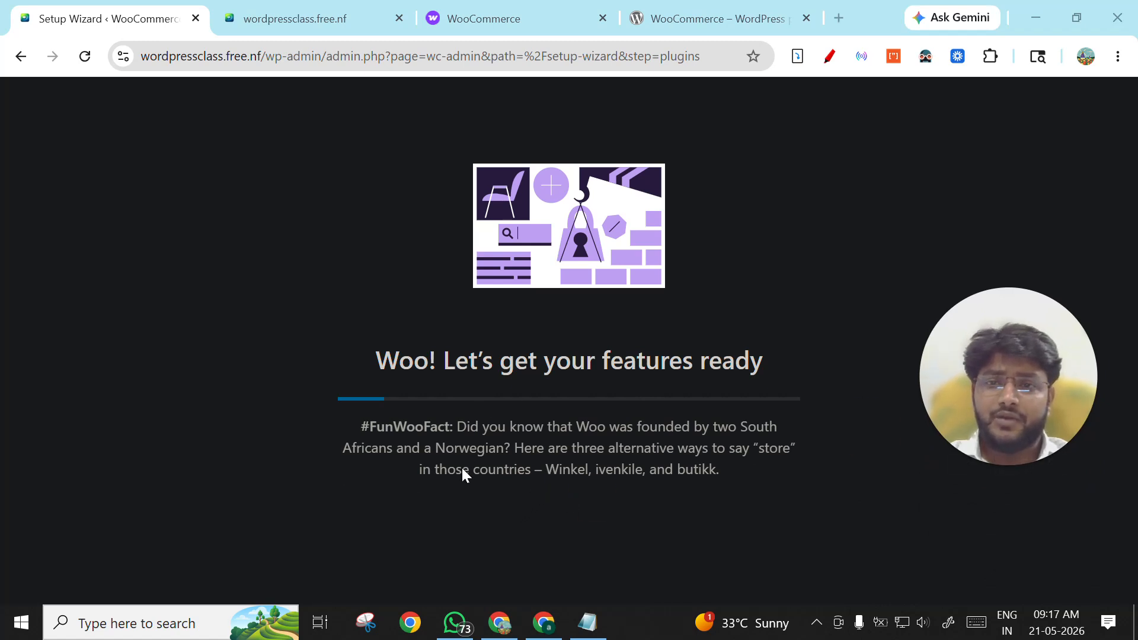